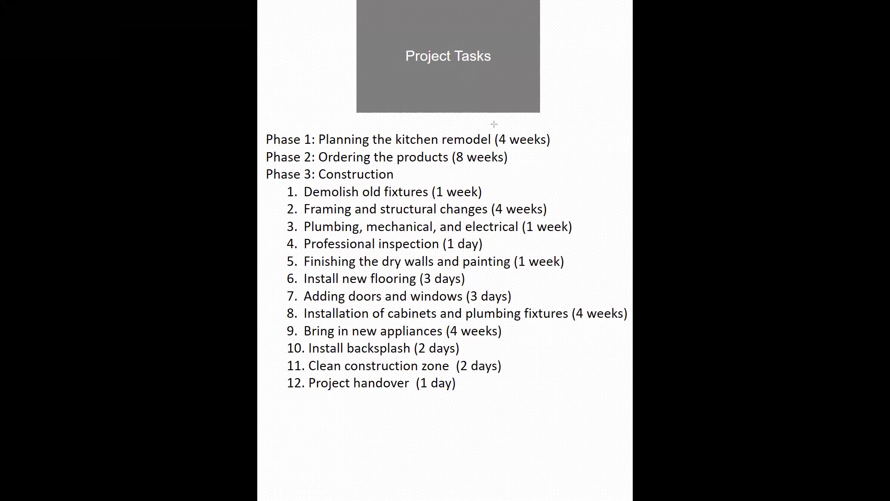
# Step: Box the 4-week, 8-week and 1-week durations in pen, erase the ink, then switch to Gantt Chart
pyautogui.moveTo(493, 123); pyautogui.dragTo(558, 150)
pyautogui.moveTo(450, 148); pyautogui.dragTo(516, 167)
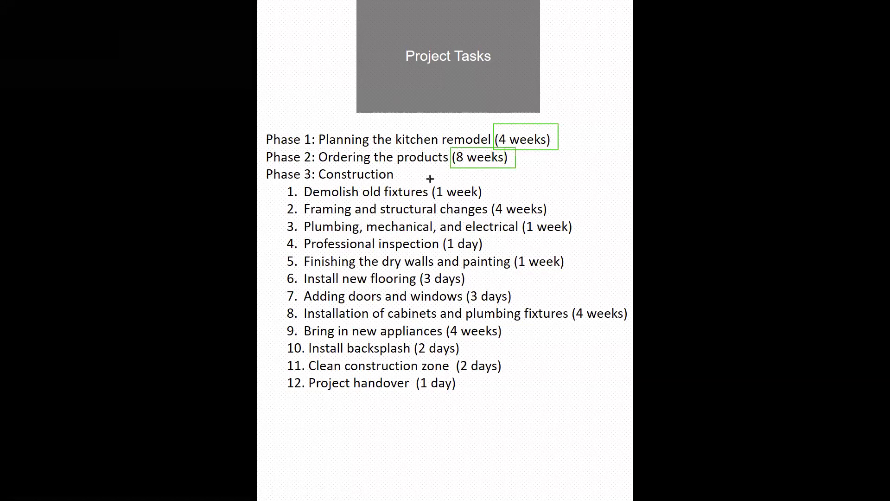
pyautogui.moveTo(428, 179); pyautogui.dragTo(558, 216)
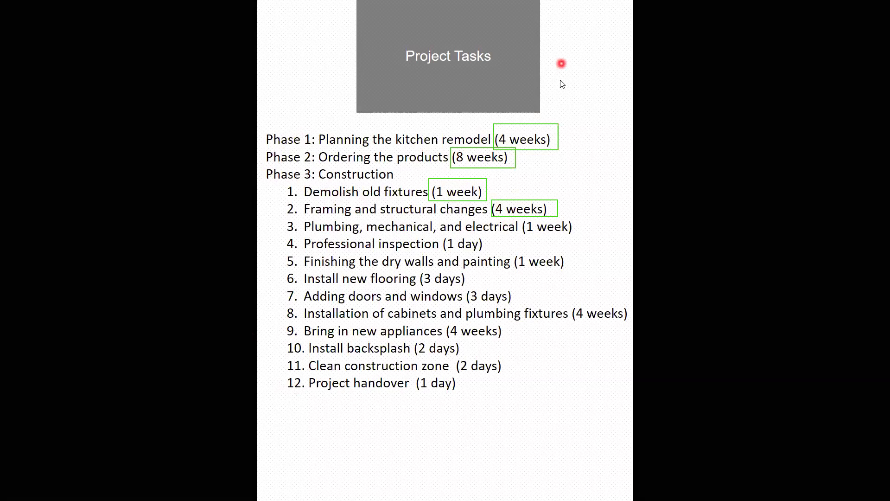
pyautogui.press('e')
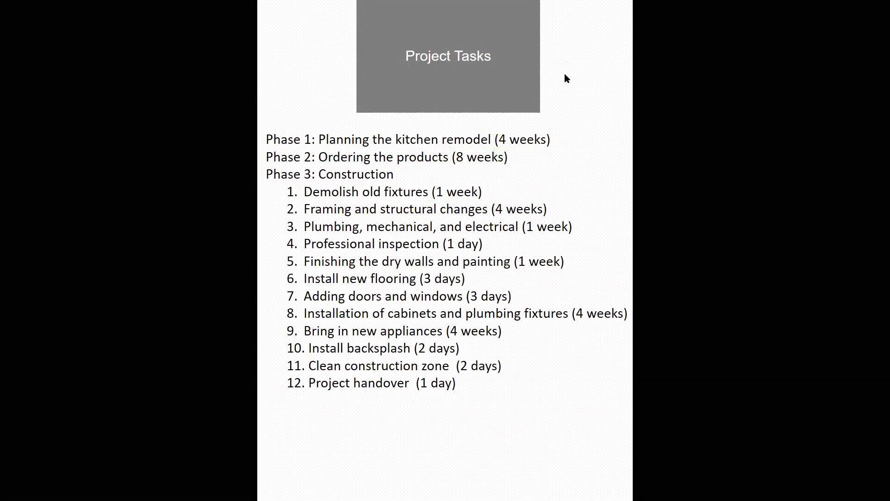
pyautogui.hotkey('alt', 'Tab')
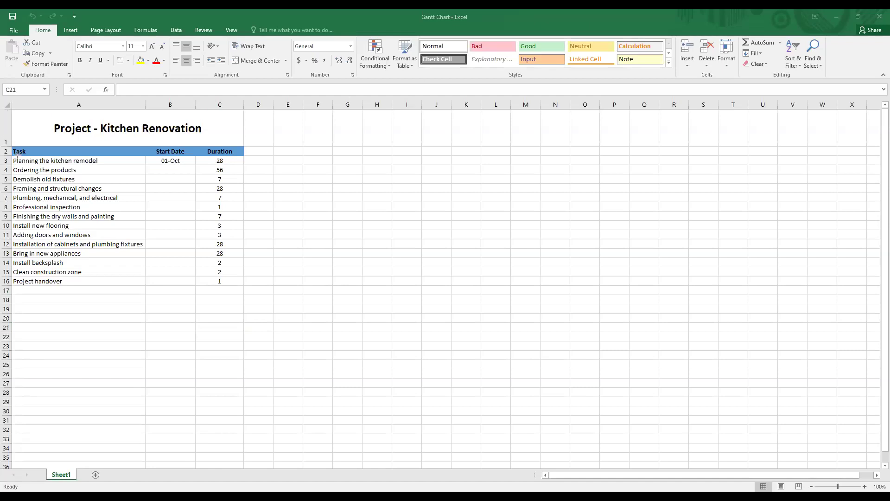
pyautogui.moveTo(11, 144); pyautogui.dragTo(145, 286)
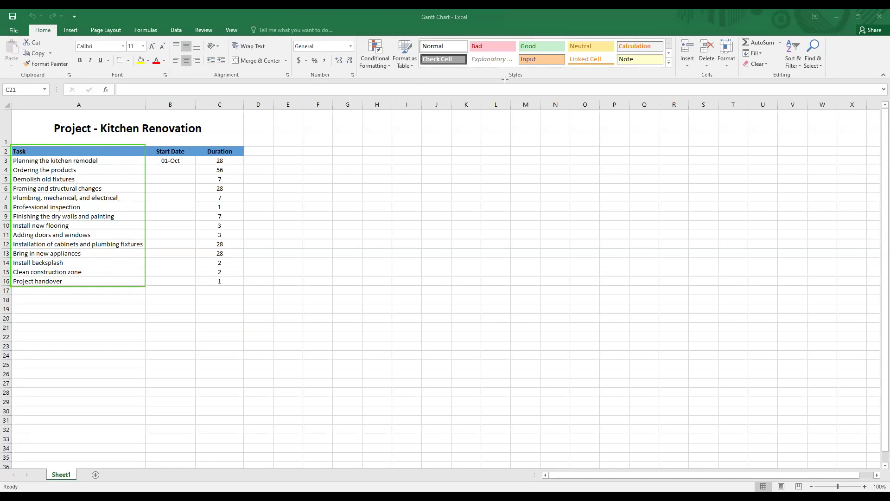
pyautogui.moveTo(146, 145); pyautogui.dragTo(196, 288)
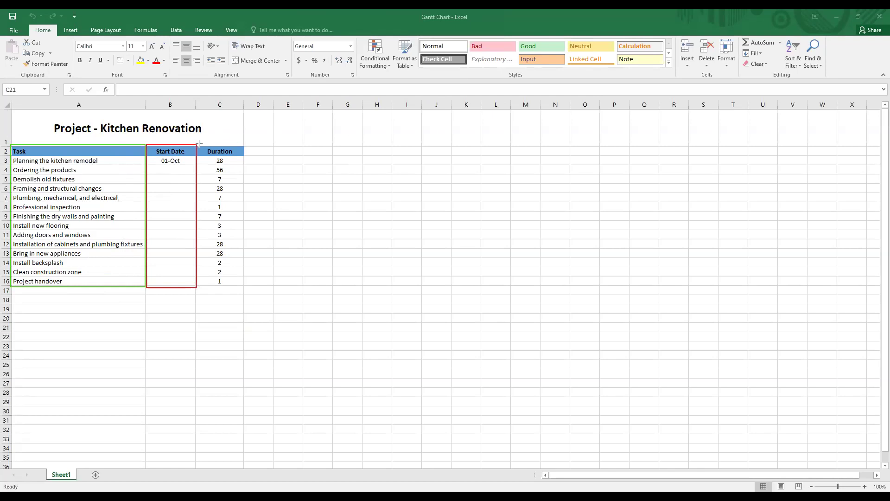
pyautogui.moveTo(199, 144); pyautogui.dragTo(246, 284)
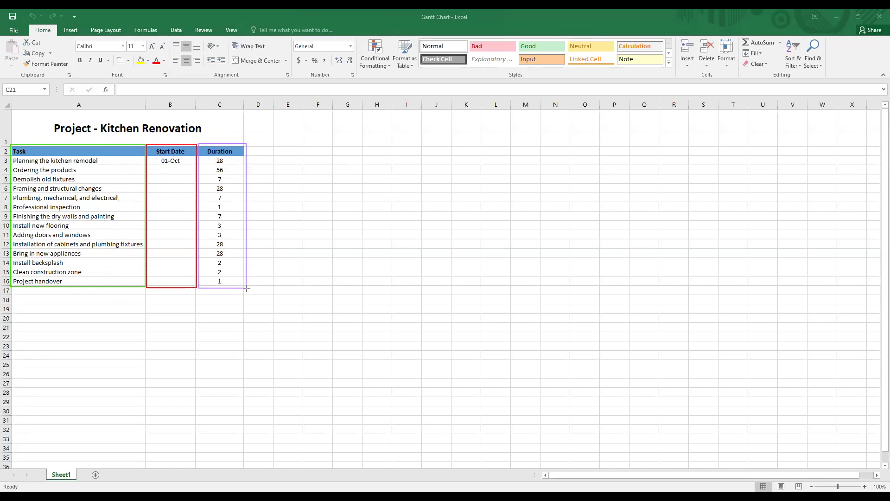
pyautogui.moveTo(247, 289); pyautogui.dragTo(244, 289)
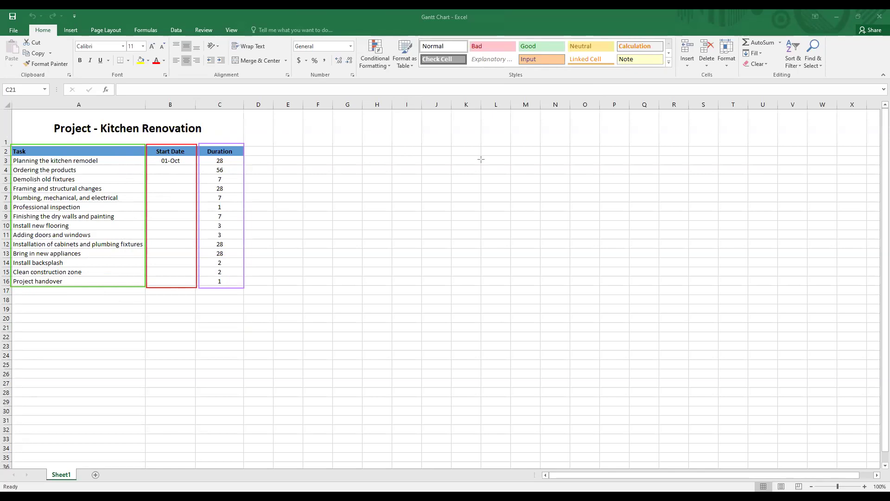
pyautogui.press('e')
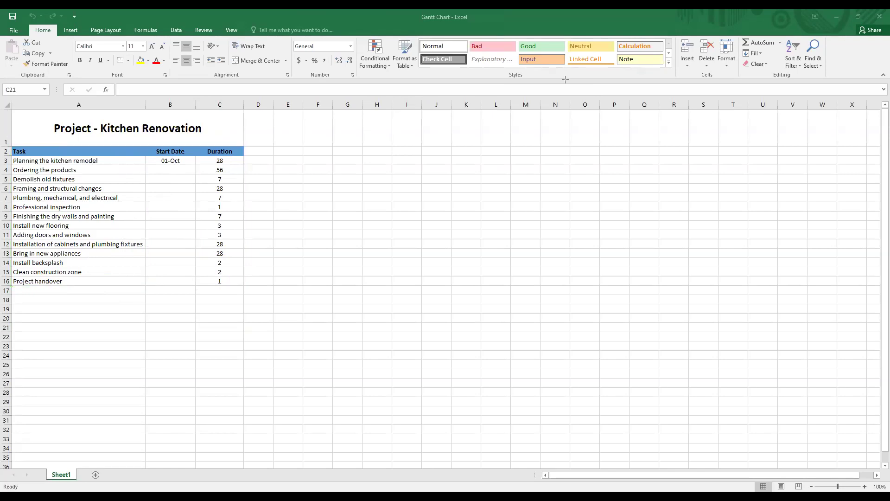
# Step: Enter the start-date formula =B3+C3 in cell B4
pyautogui.press('Escape')
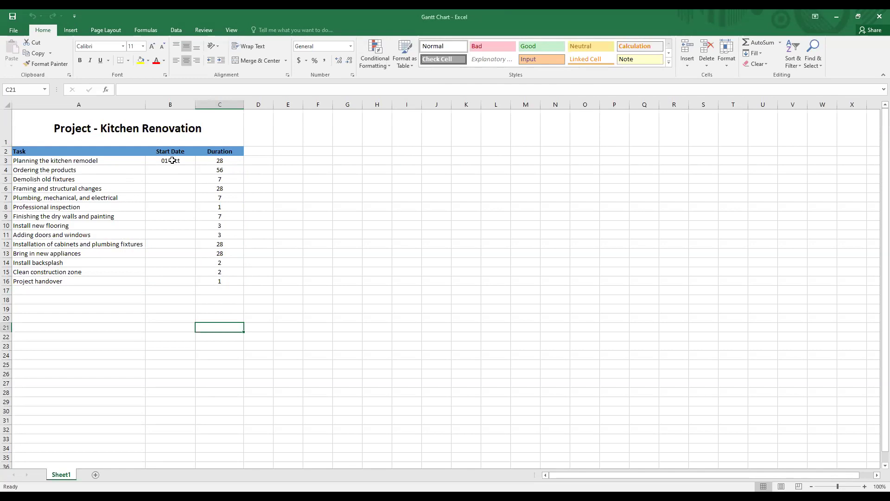
pyautogui.click(172, 160)
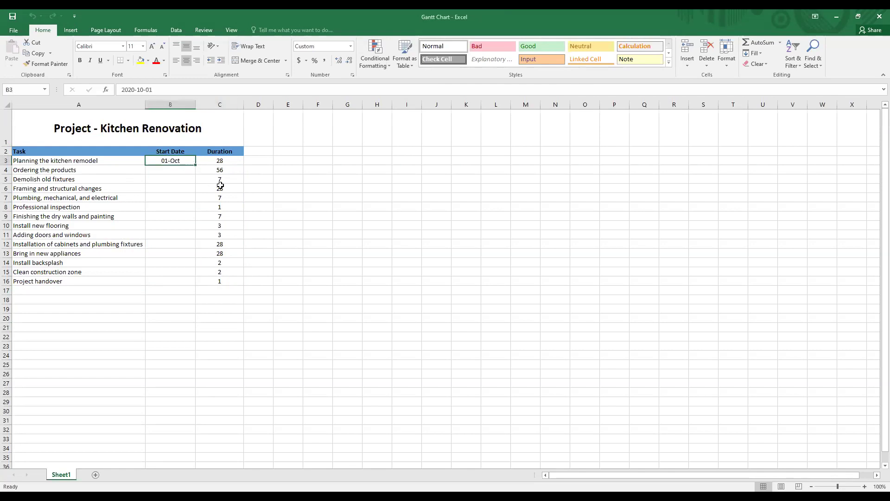
pyautogui.click(182, 170)
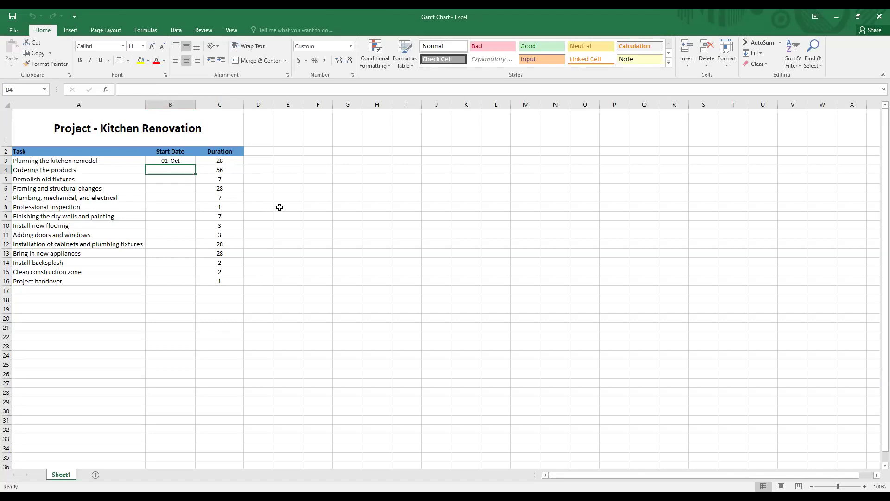
pyautogui.write('=')
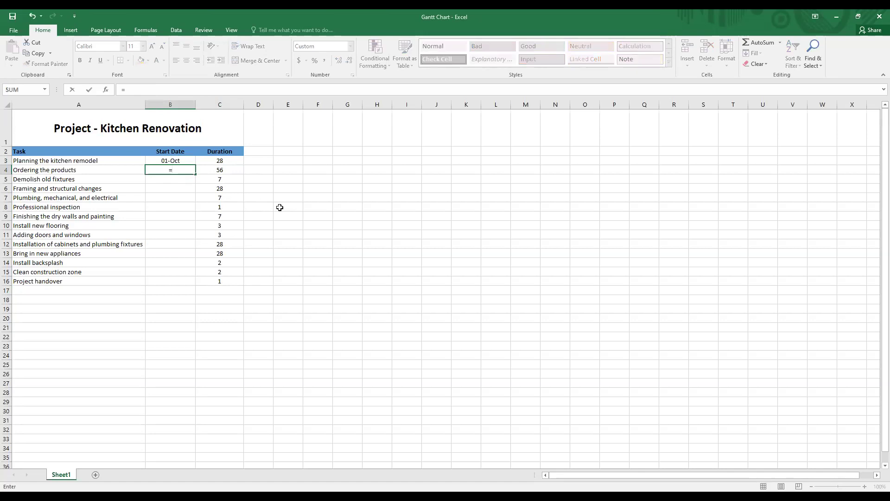
pyautogui.click(190, 160)
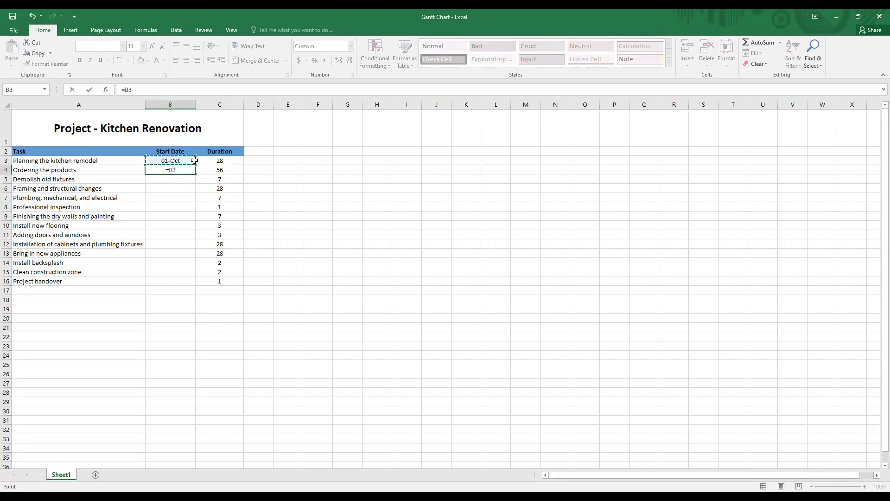
pyautogui.write('+')
pyautogui.click(237, 161)
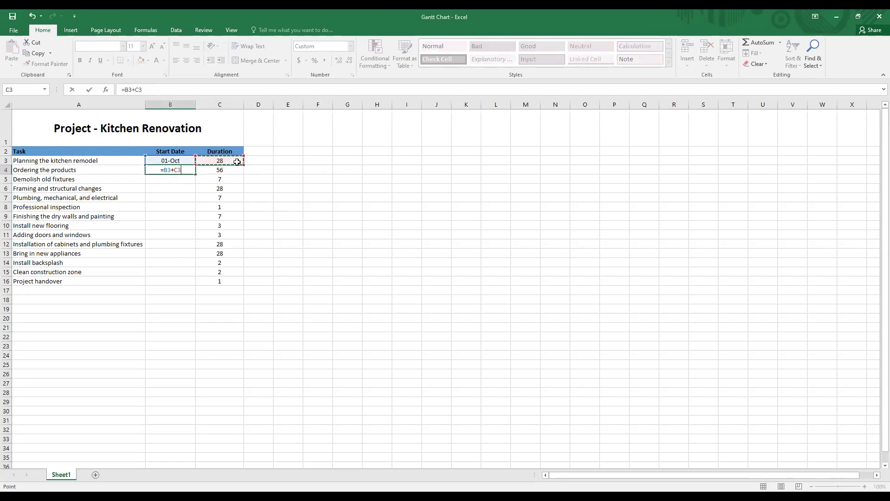
pyautogui.press('Return')
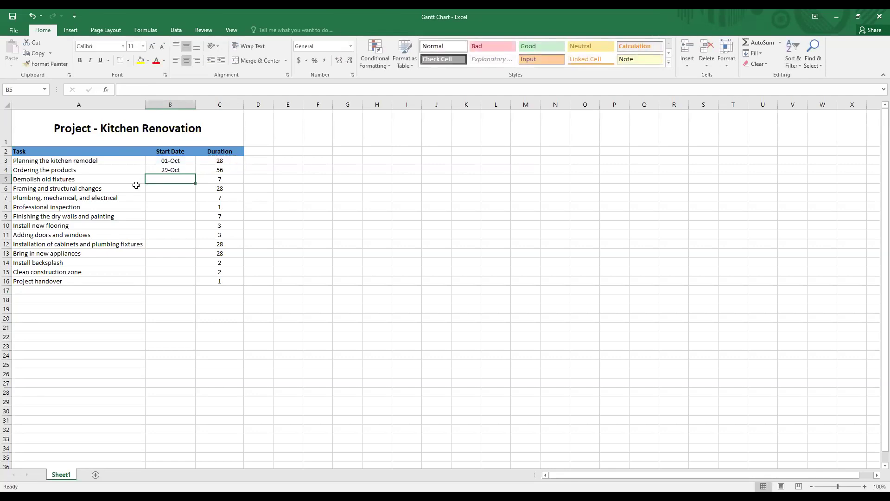
# Step: Fill the B4 formula down through B16
pyautogui.click(175, 170)
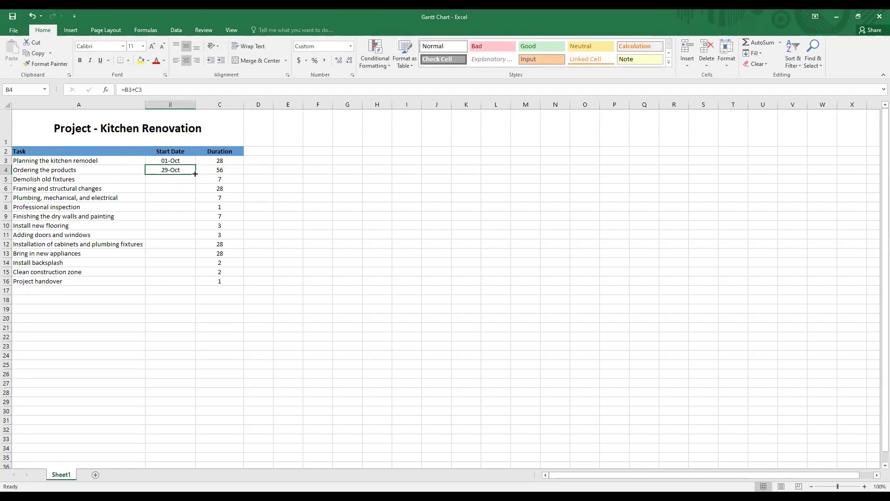
pyautogui.moveTo(196, 173); pyautogui.dragTo(191, 284)
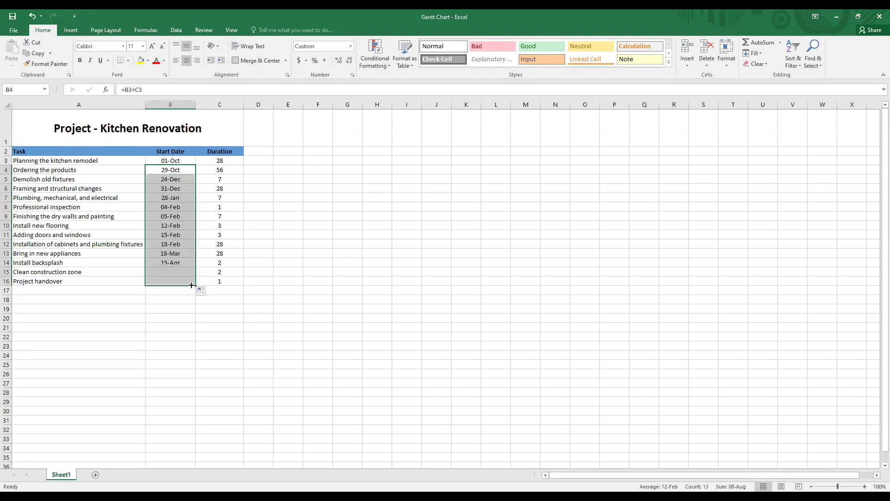
pyautogui.click(297, 275)
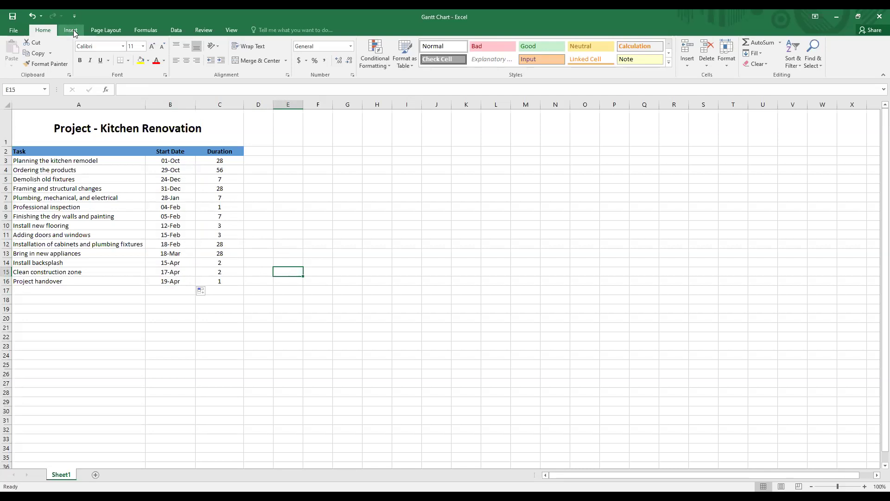
# Step: Insert an empty 3-D Stacked Bar chart, move it beside the task table and enlarge it
pyautogui.click(71, 30)
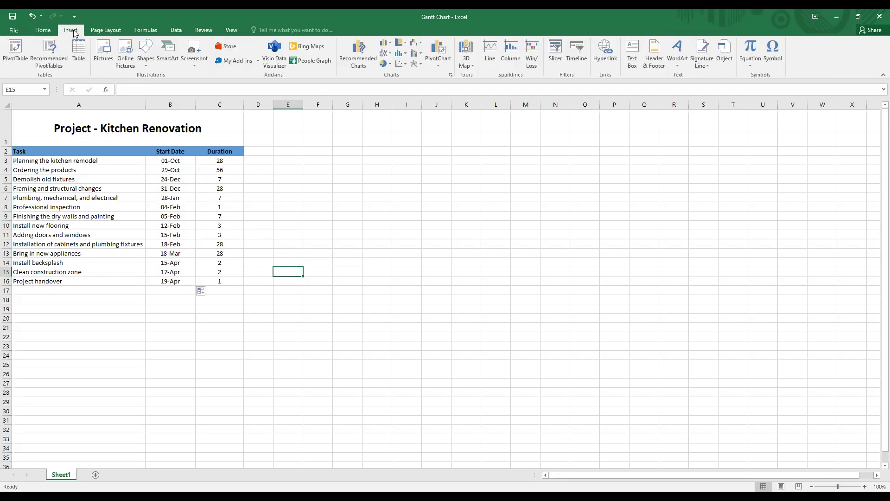
pyautogui.click(389, 44)
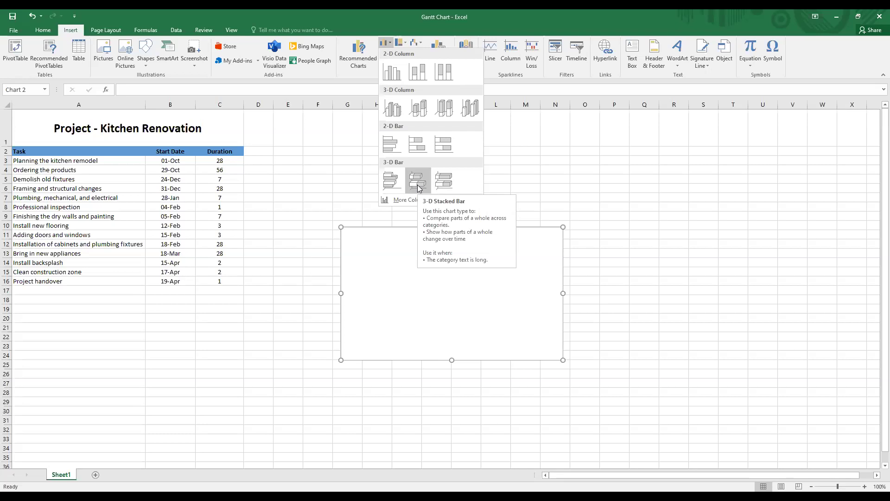
pyautogui.click(419, 186)
pyautogui.moveTo(417, 236); pyautogui.dragTo(350, 153)
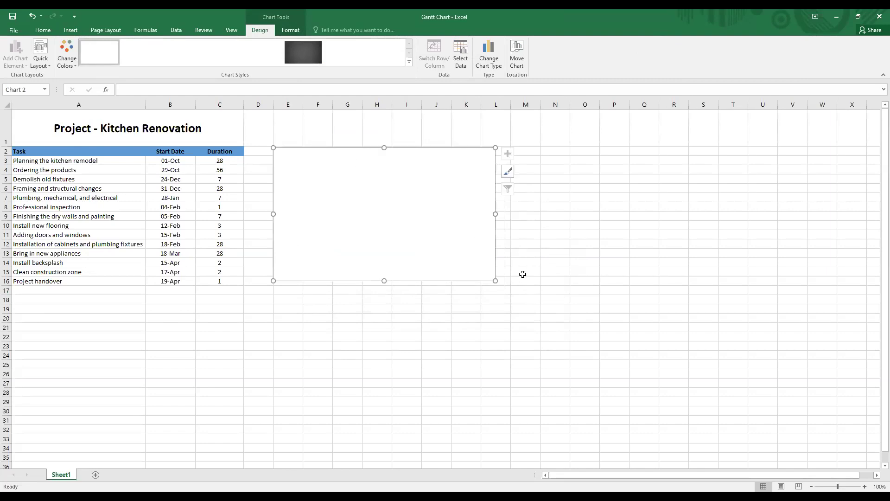
pyautogui.moveTo(496, 281); pyautogui.dragTo(575, 306)
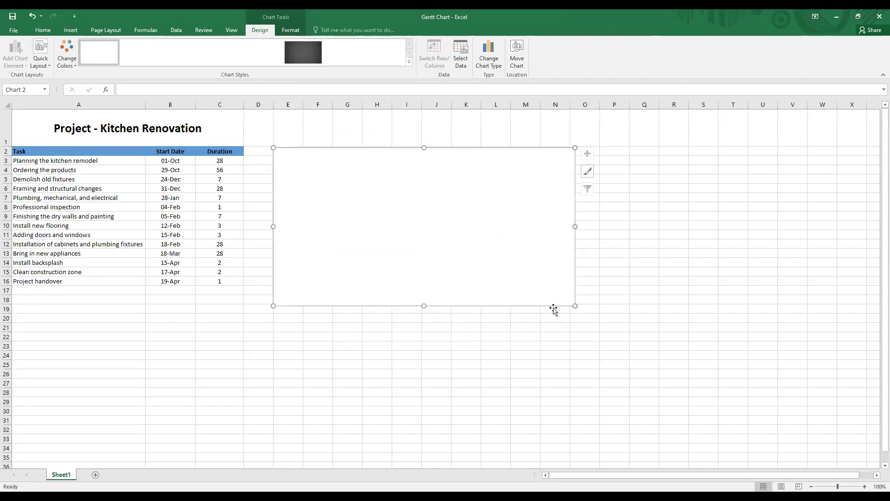
# Step: Open the chart's Select Data Source settings and start adding a new series
pyautogui.rightClick(334, 165)
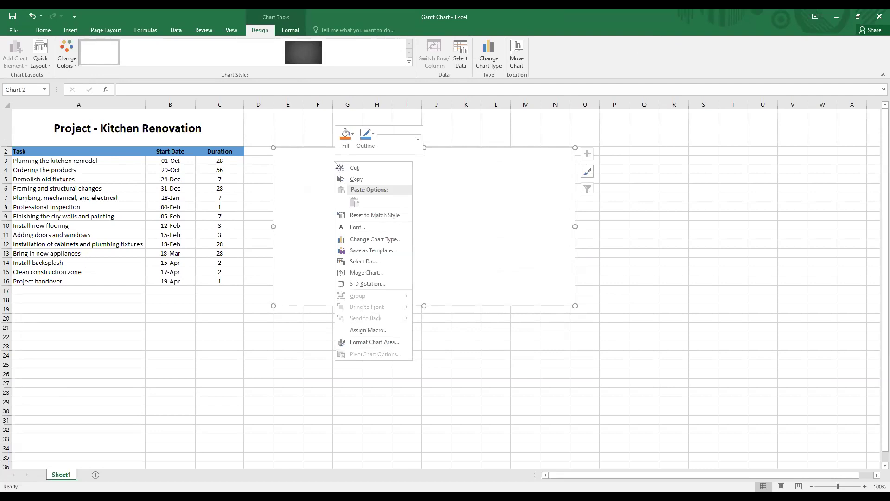
pyautogui.click(405, 263)
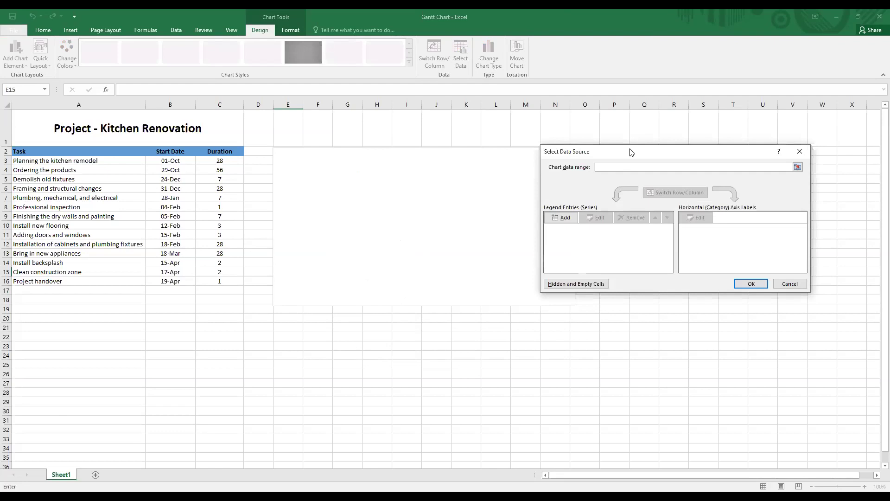
pyautogui.moveTo(631, 152); pyautogui.dragTo(355, 154)
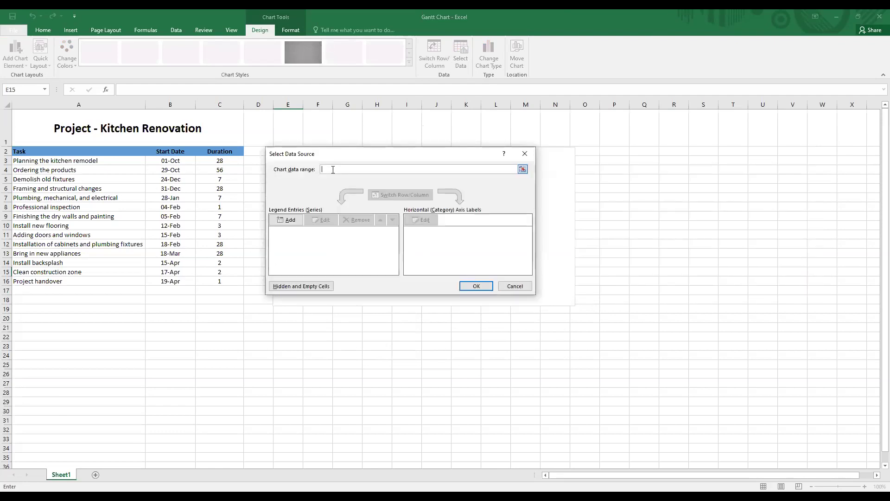
pyautogui.click(291, 220)
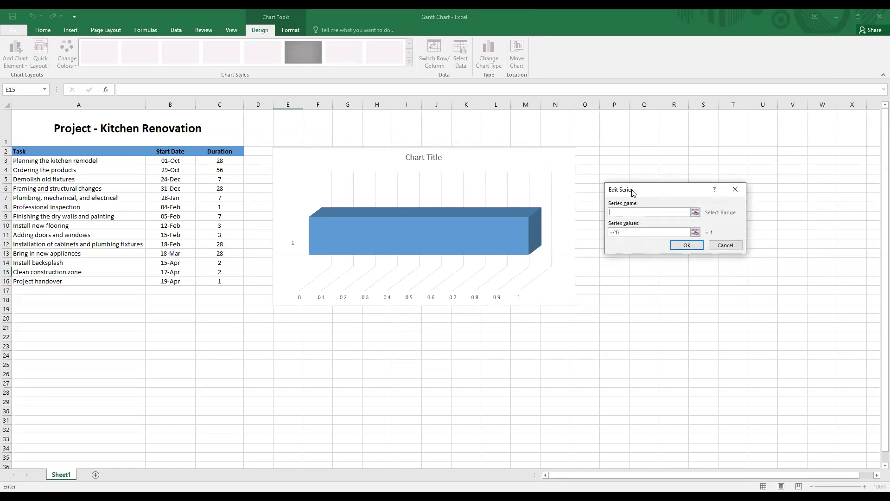
pyautogui.moveTo(633, 193); pyautogui.dragTo(302, 161)
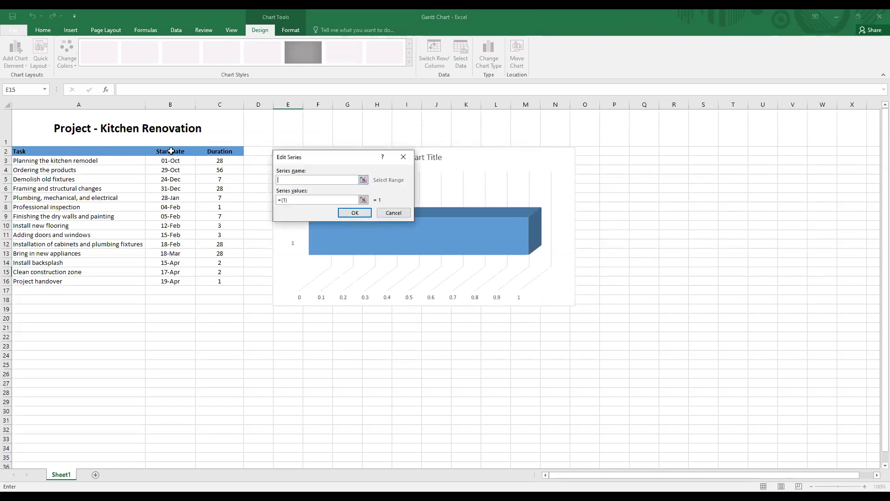
# Step: Name the series from the Start Date heading with values B3:B16, and confirm it
pyautogui.click(186, 151)
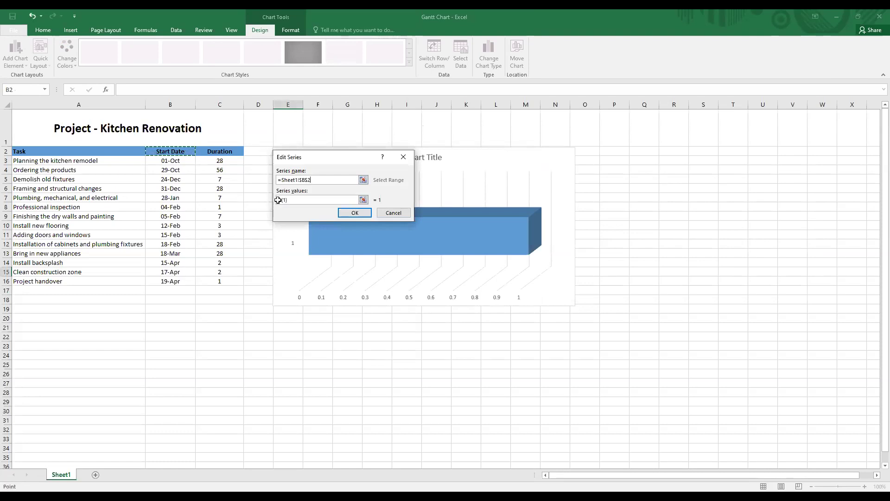
pyautogui.click(293, 203)
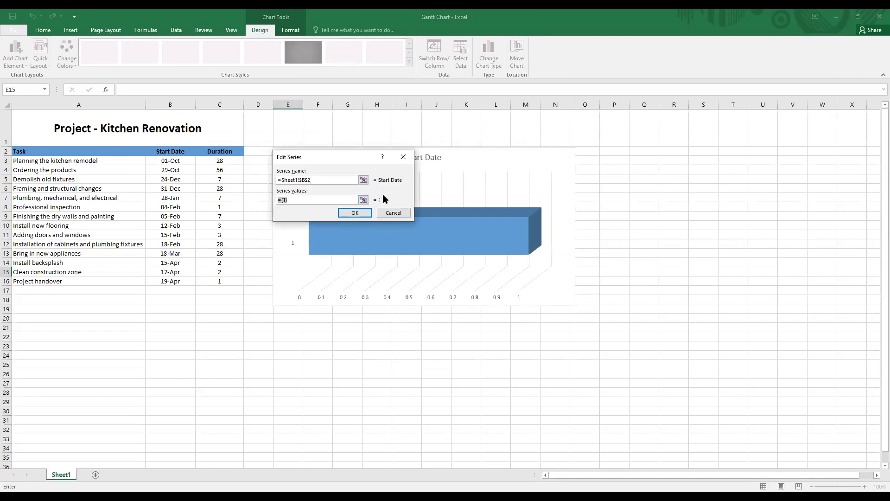
pyautogui.press('BackSpace')
pyautogui.click(180, 161)
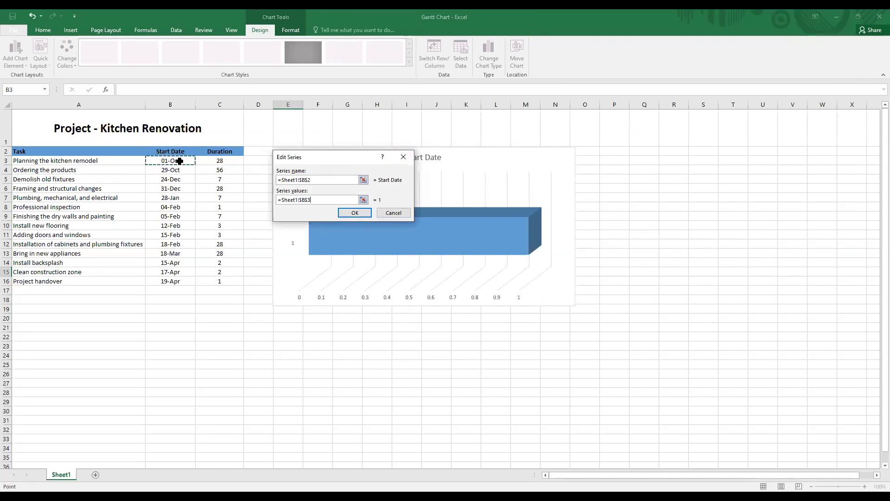
pyautogui.moveTo(180, 161); pyautogui.dragTo(176, 279)
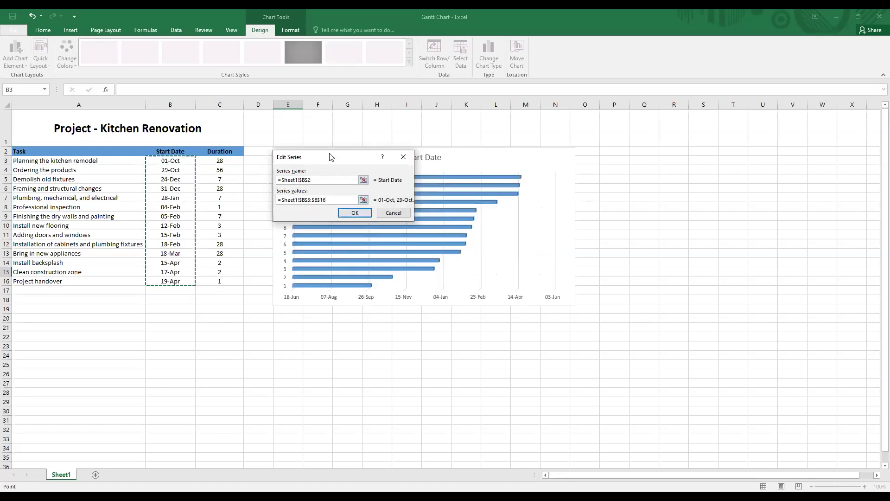
pyautogui.moveTo(331, 157); pyautogui.dragTo(560, 218)
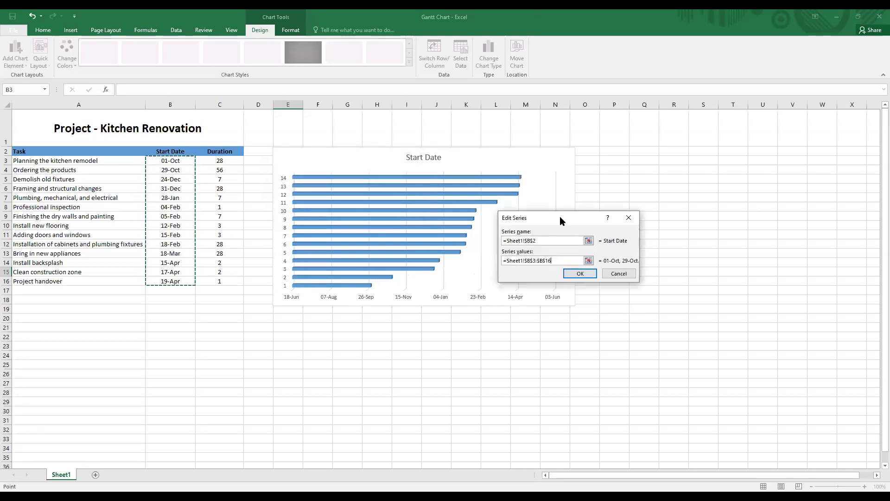
pyautogui.click(580, 273)
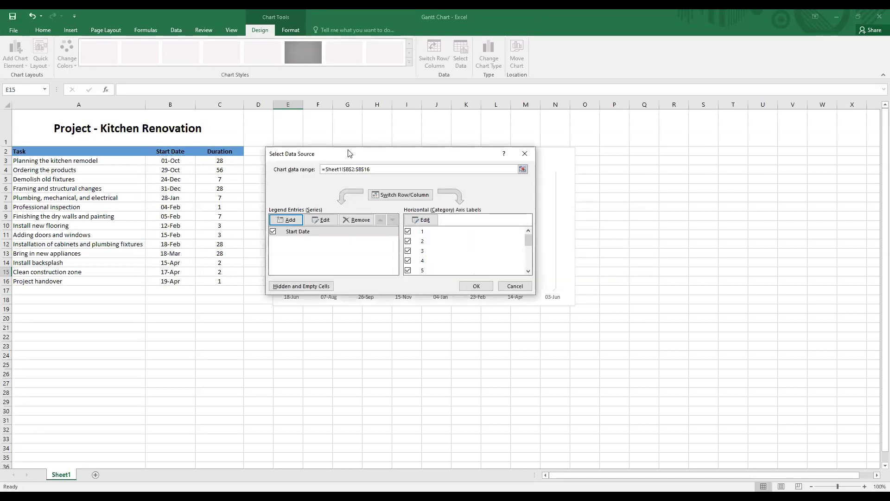
pyautogui.moveTo(349, 153); pyautogui.dragTo(381, 111)
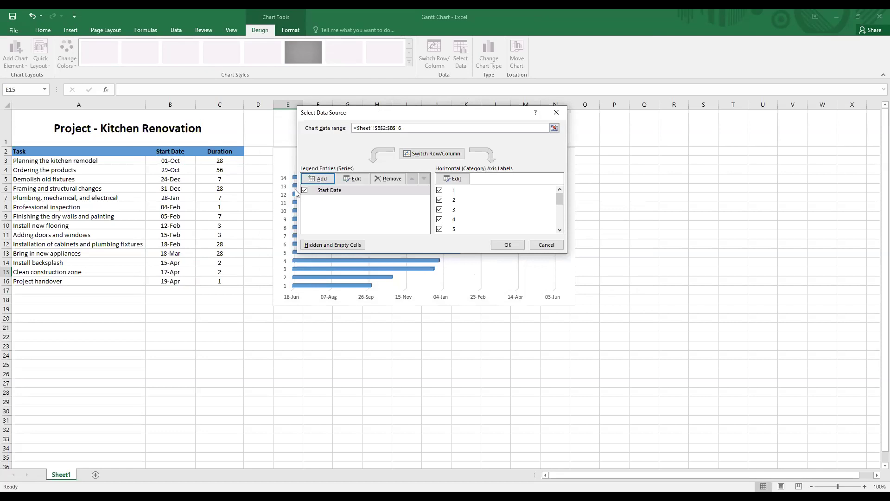
# Step: Add a series named from the C2 Duration header with values C3:C16
pyautogui.click(319, 179)
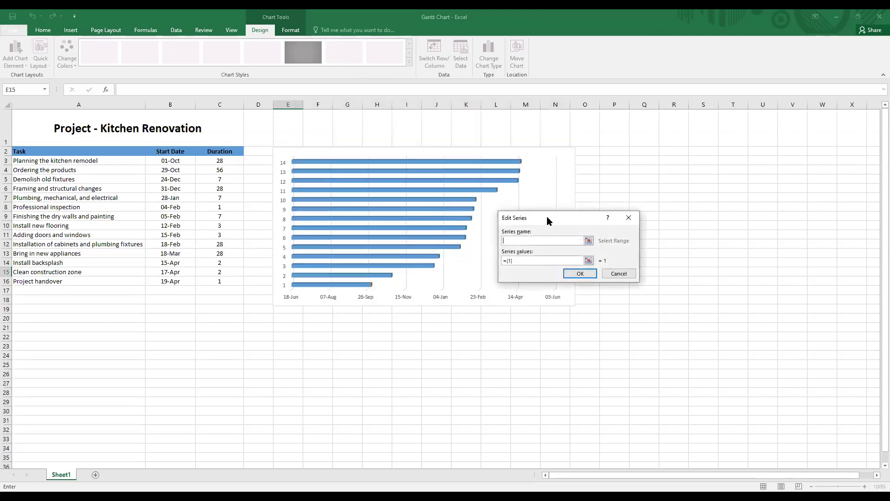
pyautogui.moveTo(546, 216); pyautogui.dragTo(324, 157)
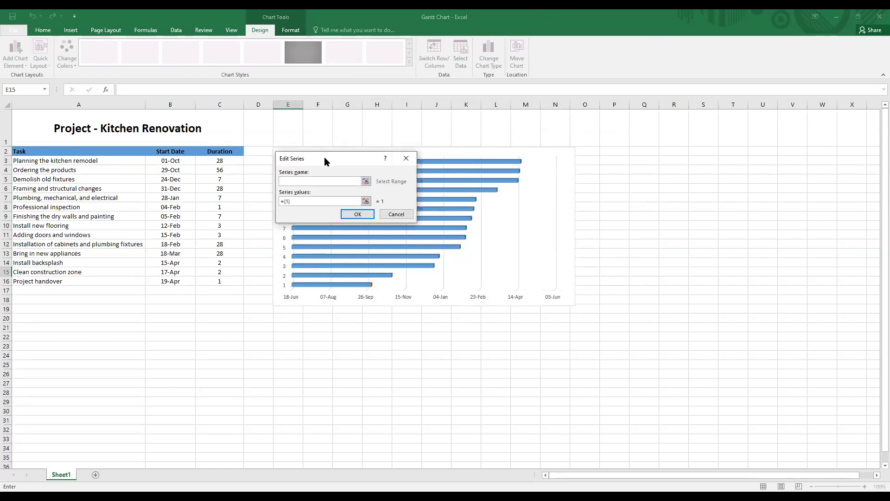
pyautogui.click(236, 150)
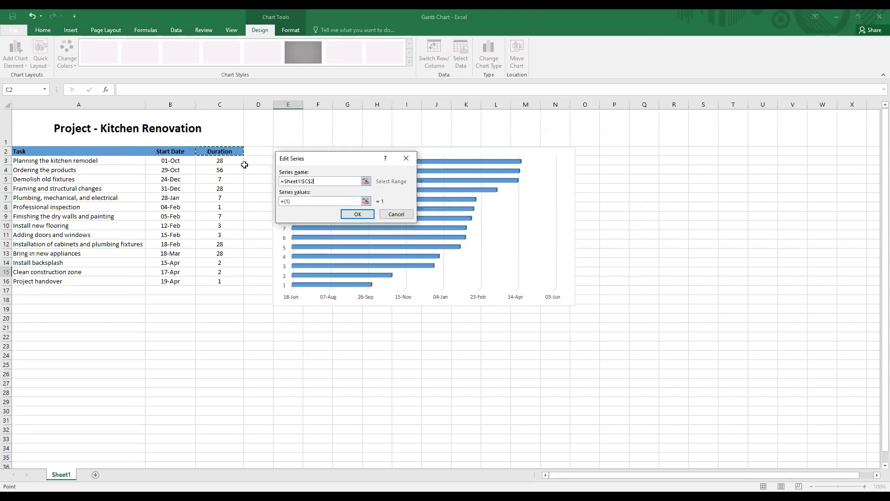
pyautogui.click(308, 202)
pyautogui.press('BackSpace')
pyautogui.press('BackSpace')
pyautogui.press('BackSpace')
pyautogui.press('BackSpace')
pyautogui.click(217, 160)
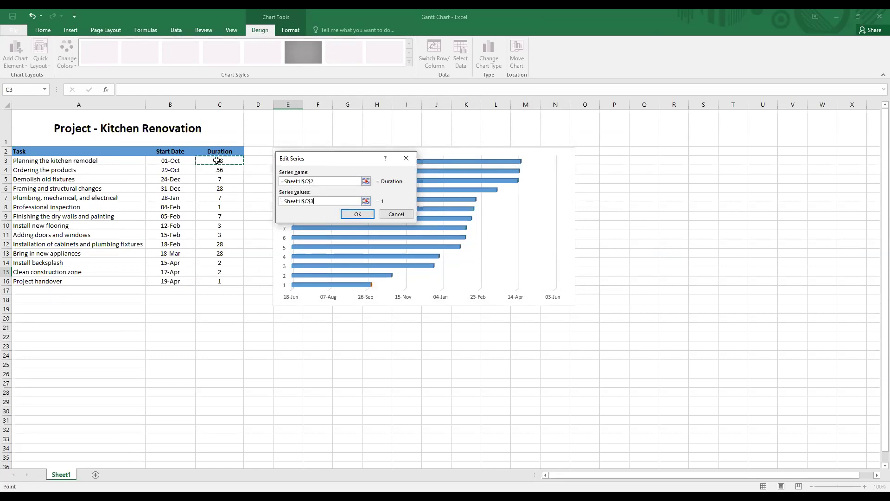
pyautogui.moveTo(217, 159); pyautogui.dragTo(212, 278)
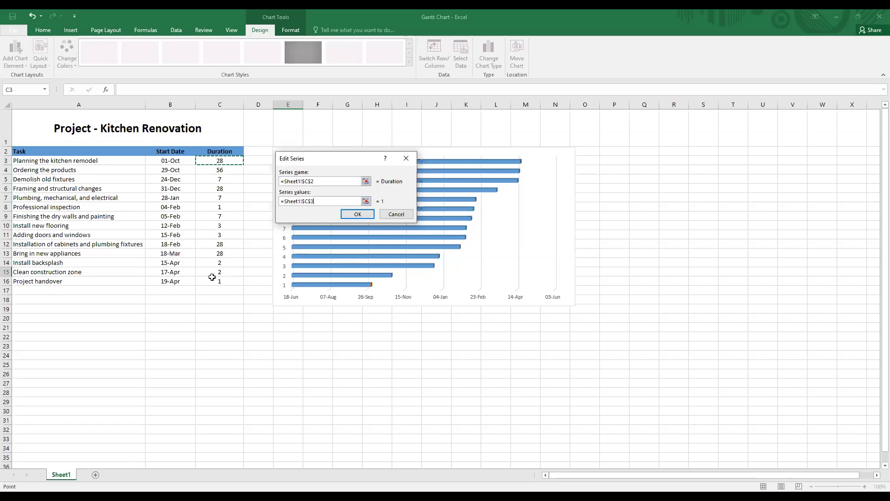
pyautogui.click(358, 214)
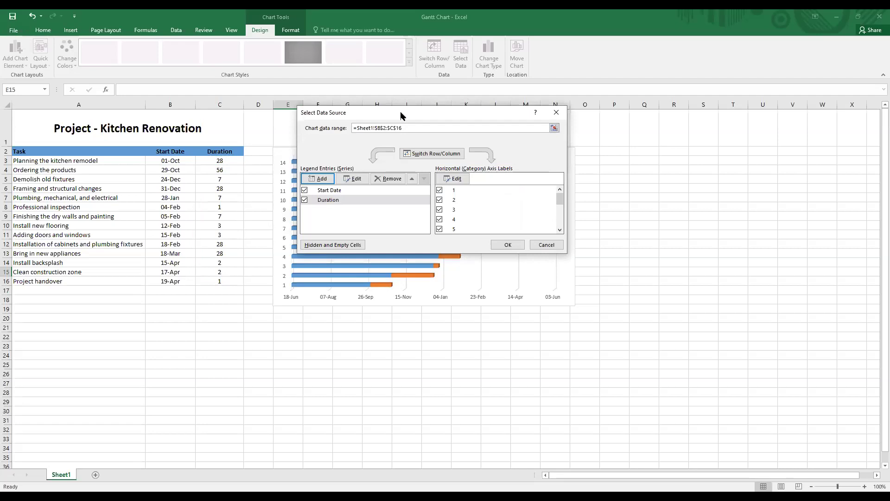
# Step: Set the category axis labels to the task names in A3:A16 and apply the data changes
pyautogui.moveTo(401, 113); pyautogui.dragTo(481, 132)
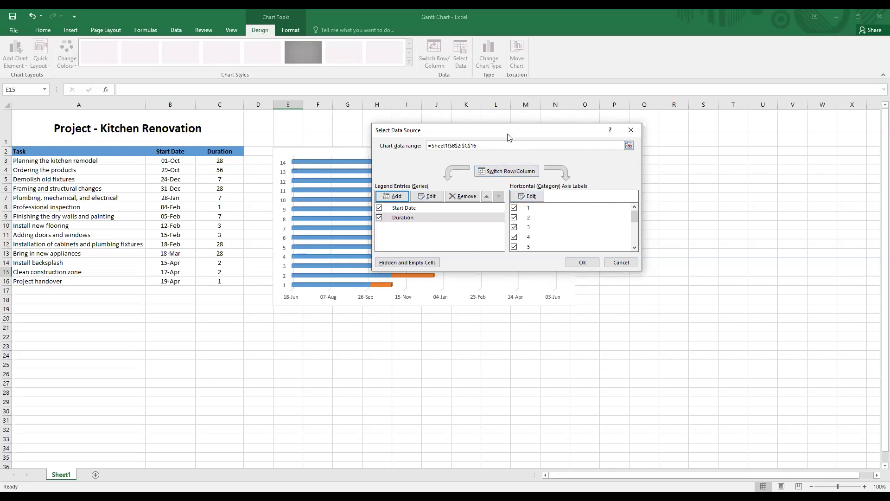
pyautogui.moveTo(509, 136); pyautogui.dragTo(398, 136)
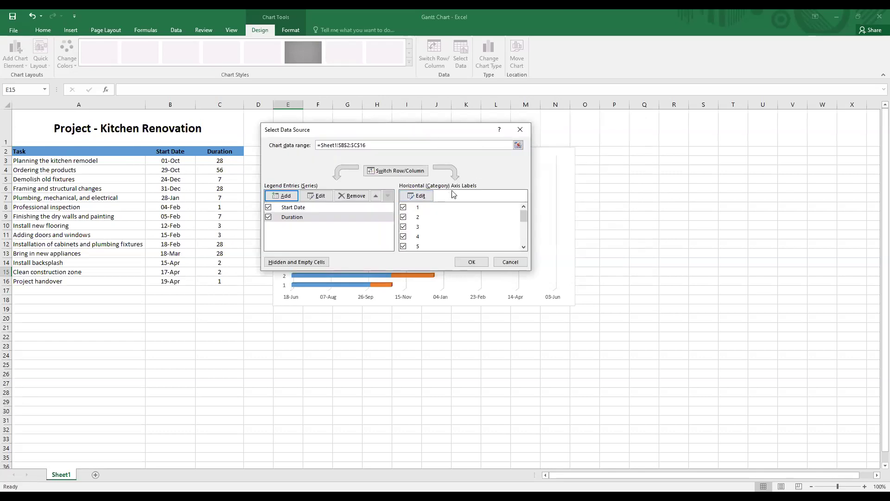
pyautogui.click(427, 196)
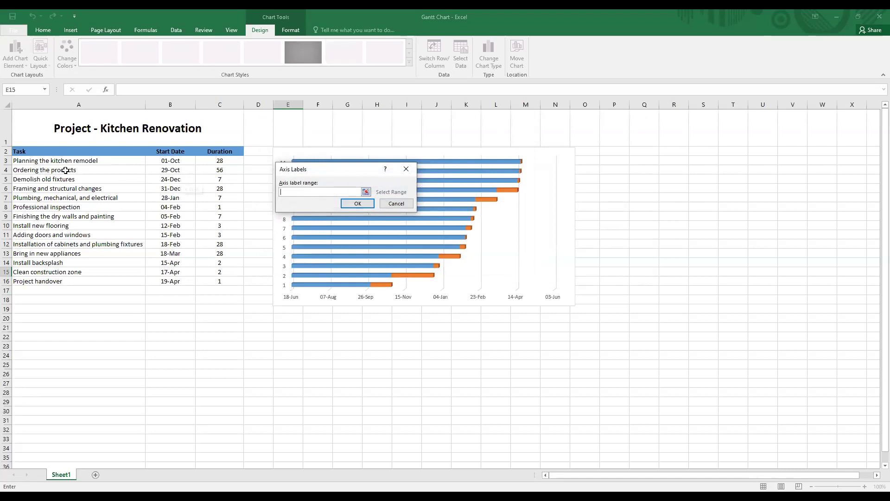
pyautogui.click(50, 160)
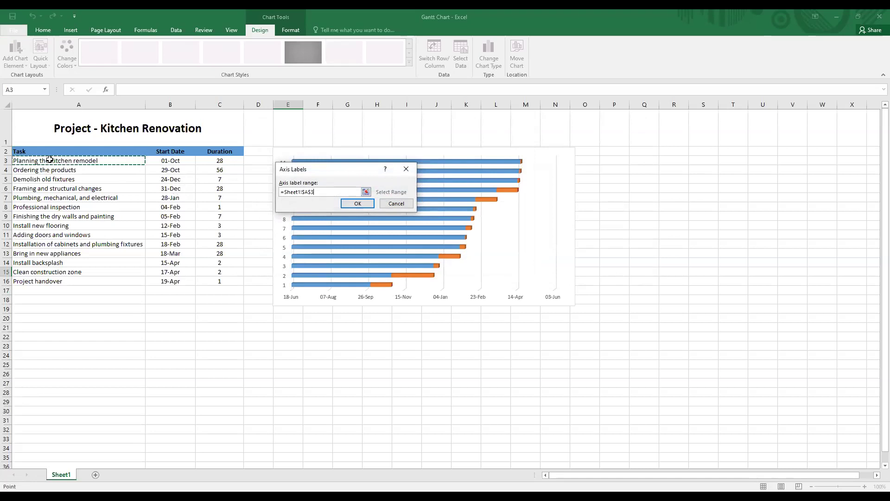
pyautogui.keyDown('shift'); pyautogui.click(59, 278); pyautogui.keyUp('shift')
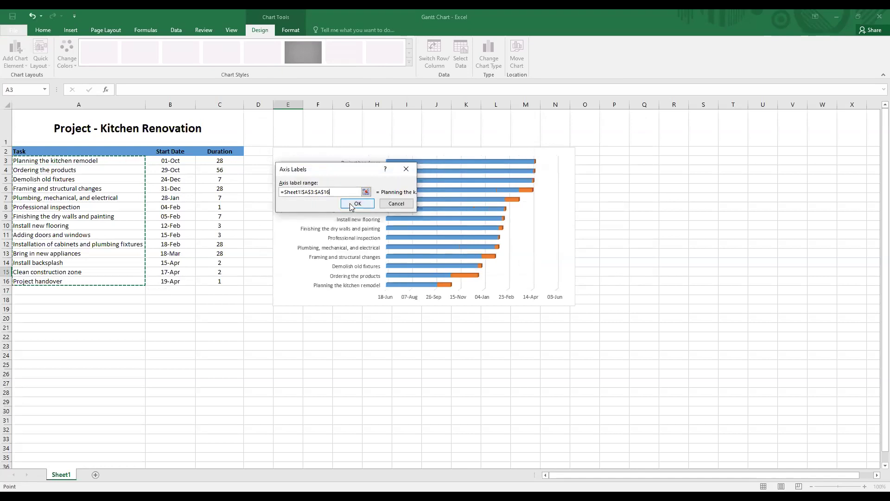
pyautogui.click(356, 204)
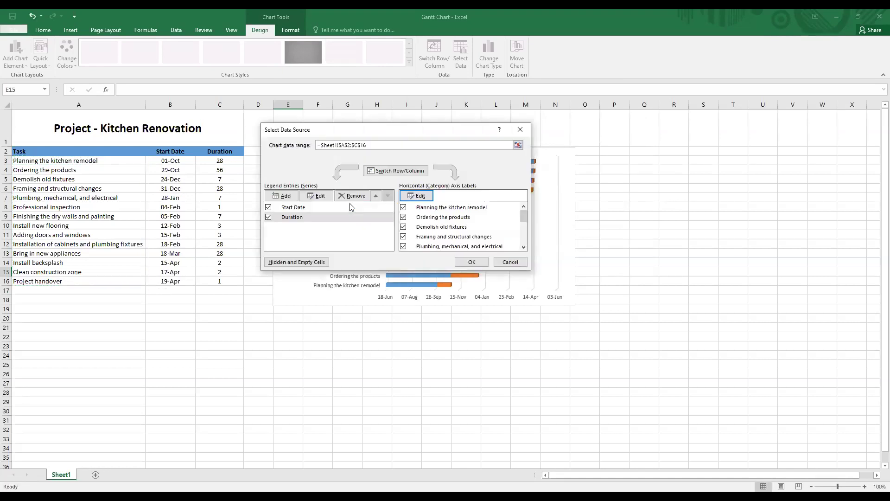
pyautogui.click(472, 262)
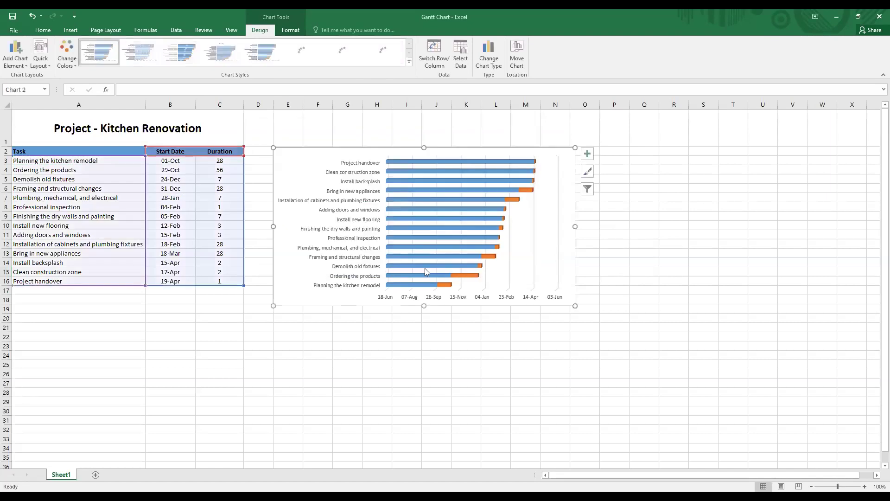
# Step: Enlarge the Gantt chart toward the lower right and adjust its size on the sheet
pyautogui.moveTo(574, 306); pyautogui.dragTo(629, 331)
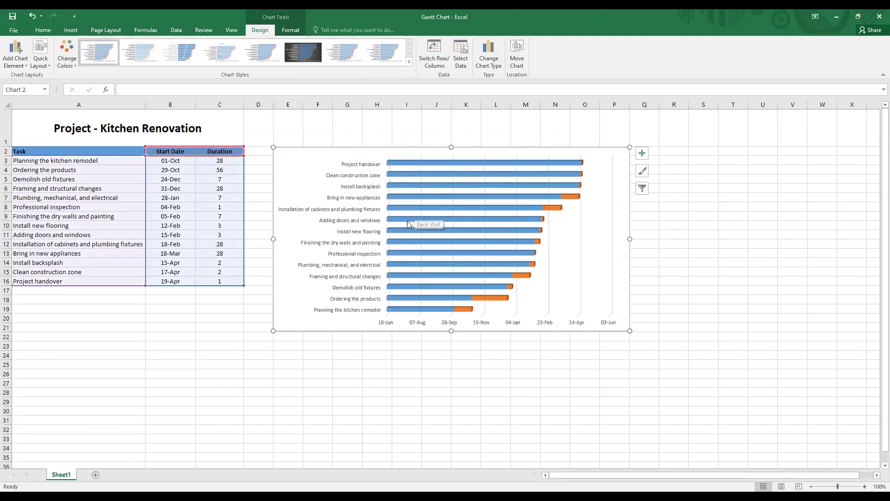
pyautogui.moveTo(406, 221)
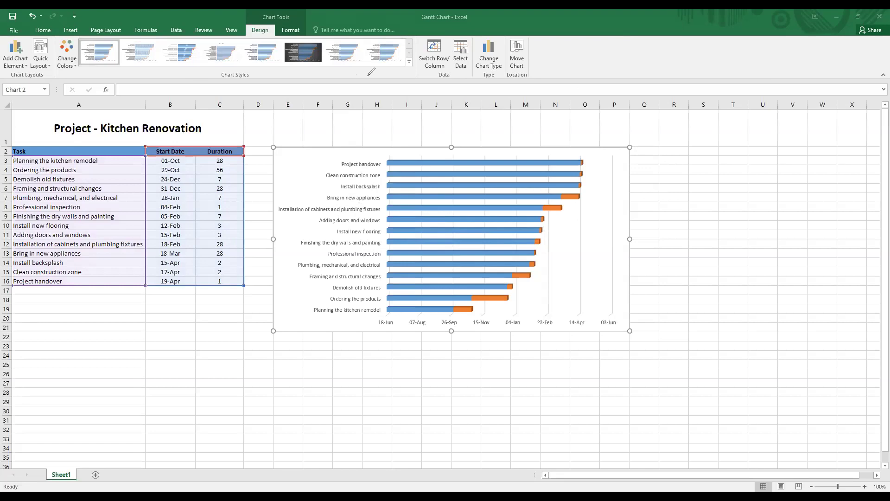
pyautogui.moveTo(281, 154); pyautogui.dragTo(385, 317)
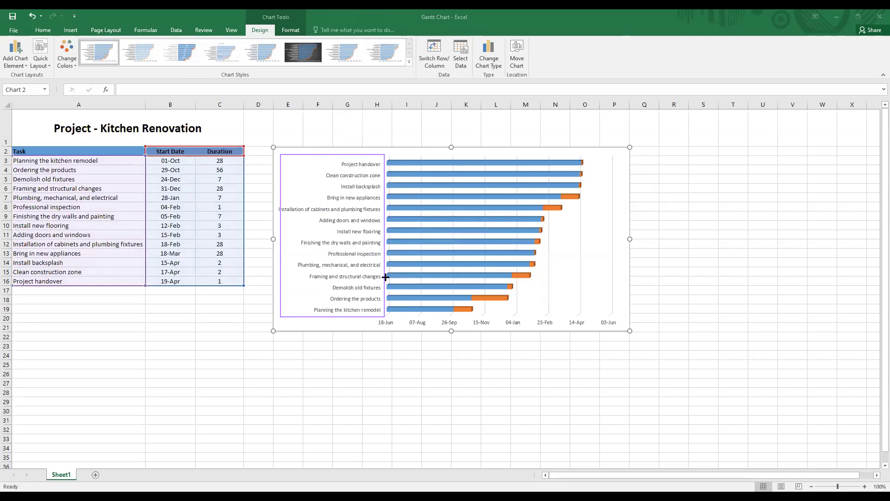
pyautogui.moveTo(385, 154); pyautogui.dragTo(581, 165)
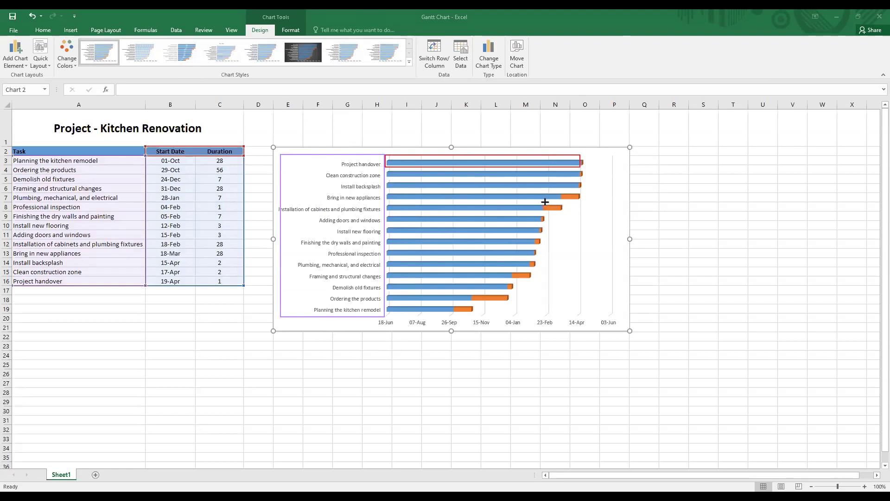
pyautogui.moveTo(541, 201)
pyautogui.mouseDown()
pyautogui.moveTo(564, 214)
pyautogui.moveTo(563, 192)
pyautogui.moveTo(582, 201)
pyautogui.mouseUp()
pyautogui.moveTo(512, 267); pyautogui.dragTo(539, 280)
pyautogui.moveTo(378, 322); pyautogui.dragTo(621, 329)
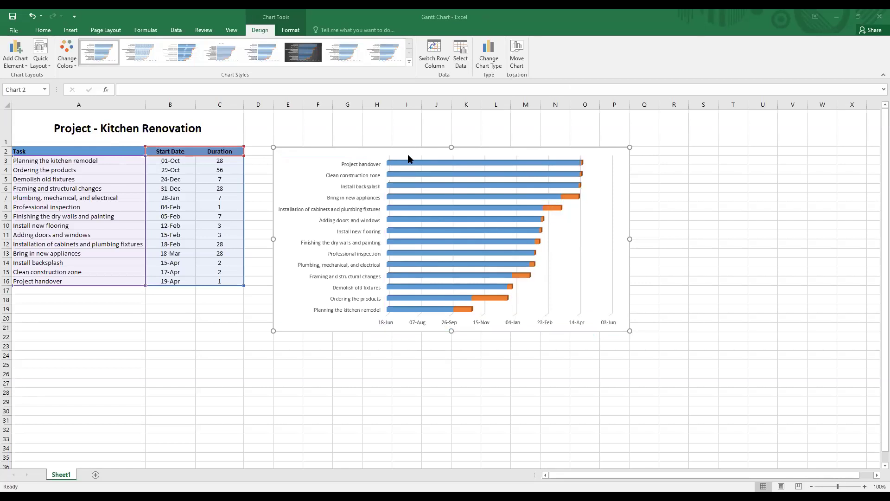
# Step: Set the task-name axis to Categories in reverse order, placing Planning the kitchen remodel on top
pyautogui.click(367, 179)
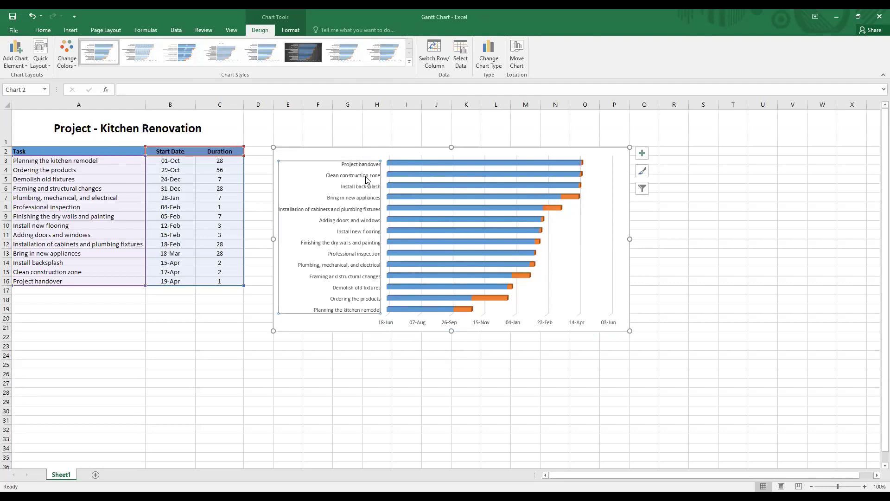
pyautogui.rightClick(340, 177)
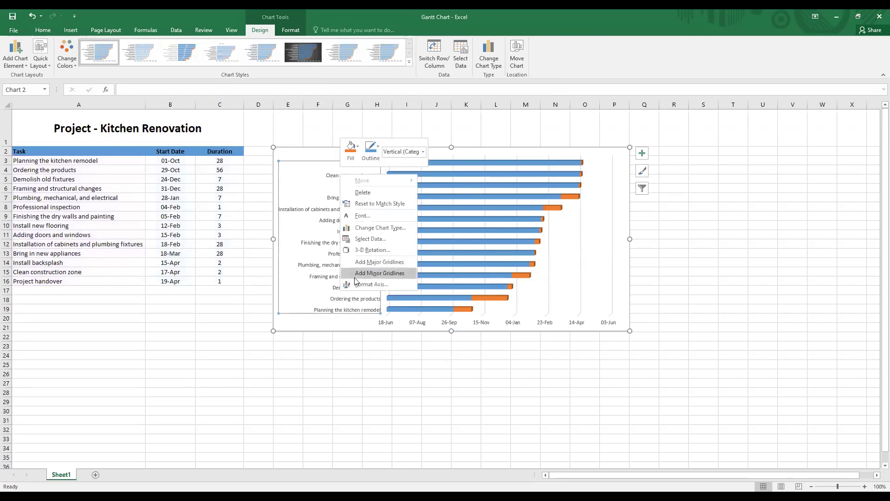
pyautogui.click(409, 286)
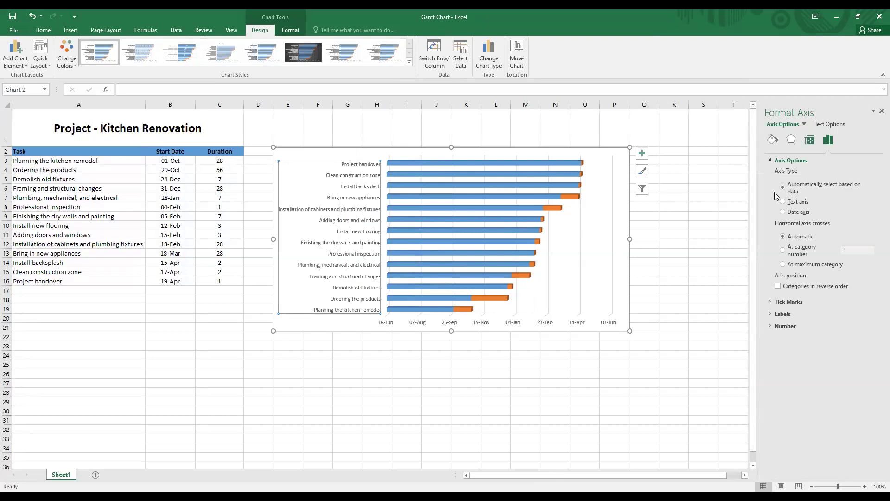
pyautogui.click(778, 286)
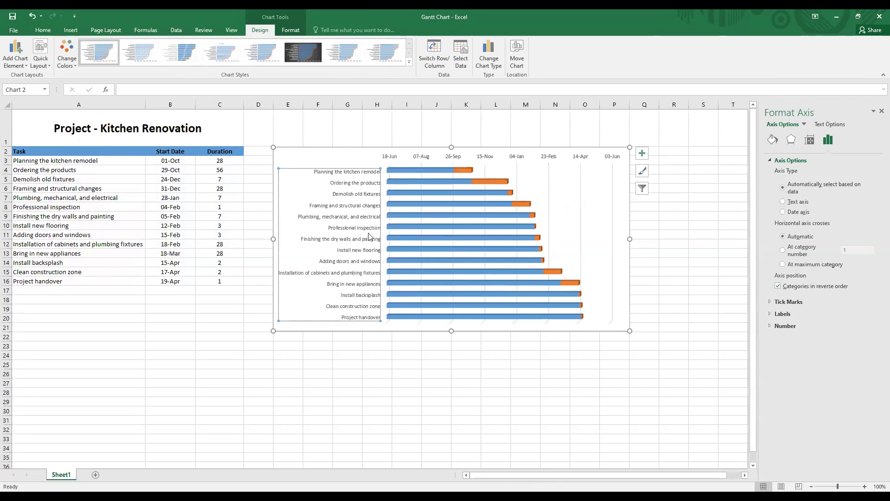
# Step: Give the blue Start Date bars No fill so only the orange duration bars show
pyautogui.click(881, 112)
pyautogui.click(407, 171)
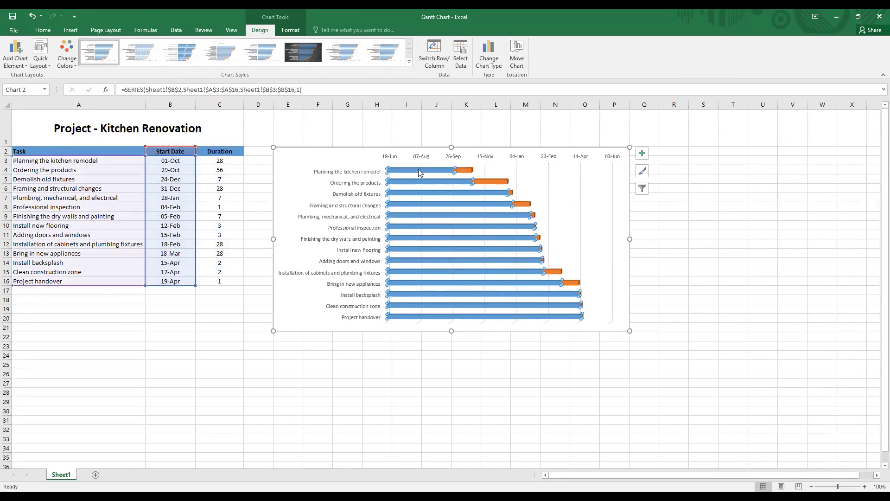
pyautogui.rightClick(425, 173)
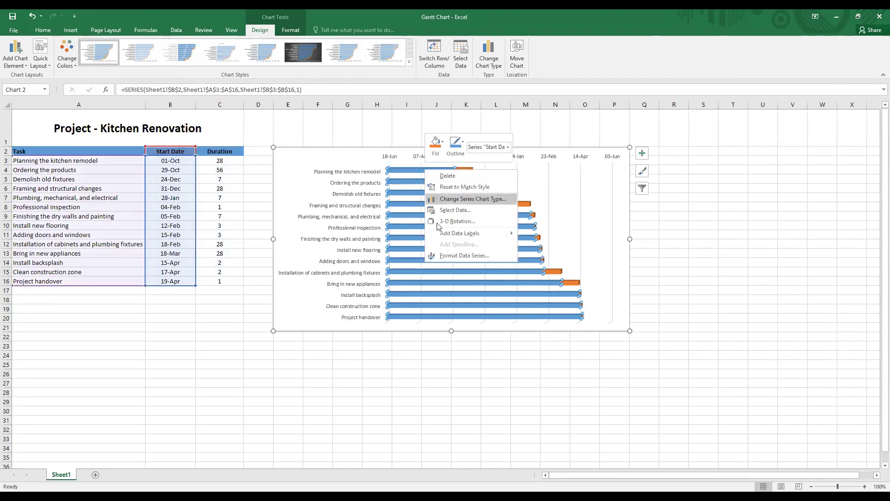
pyautogui.click(445, 257)
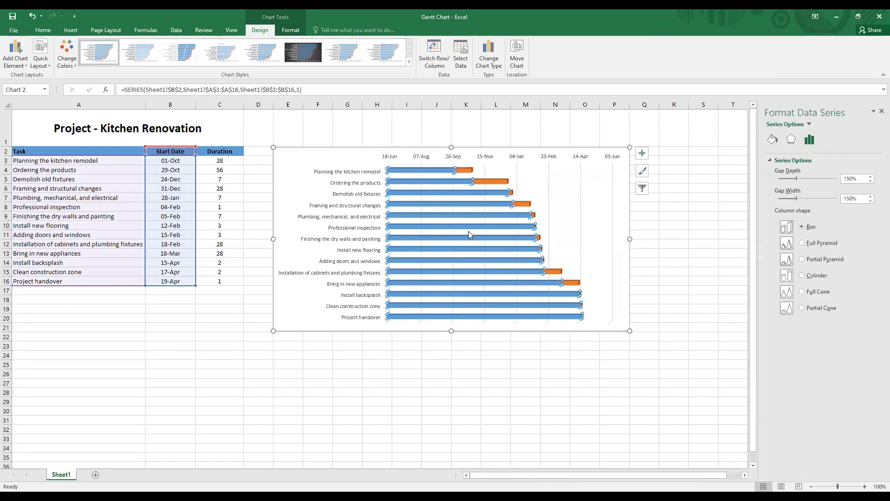
pyautogui.click(773, 141)
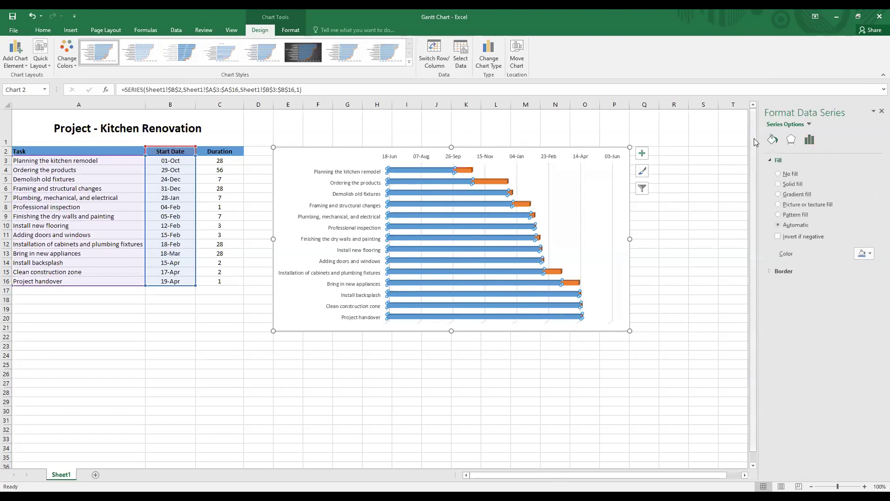
pyautogui.click(867, 259)
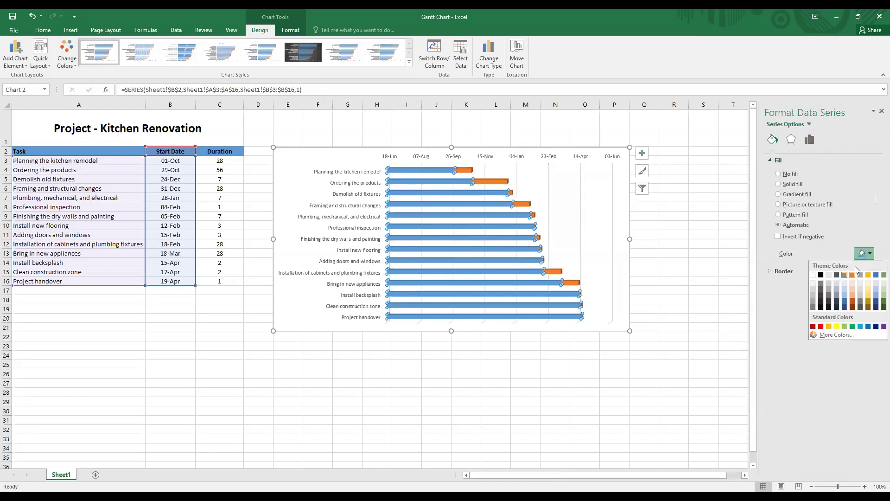
pyautogui.click(779, 175)
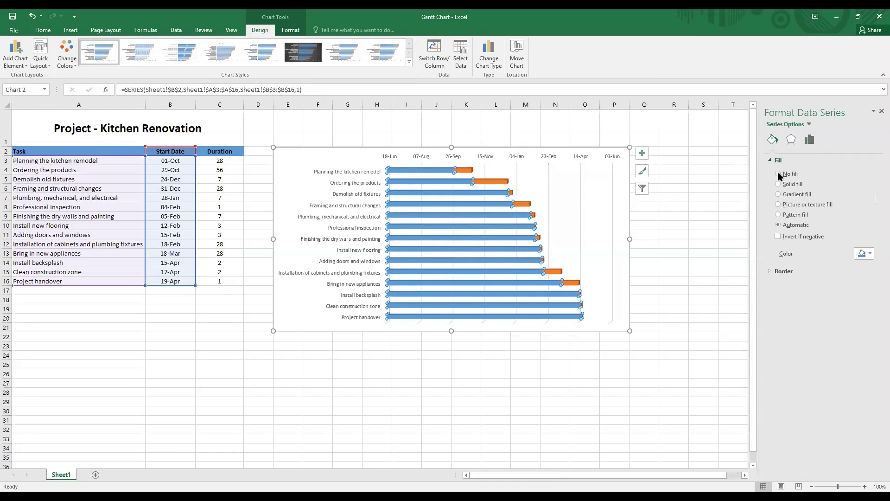
pyautogui.click(779, 175)
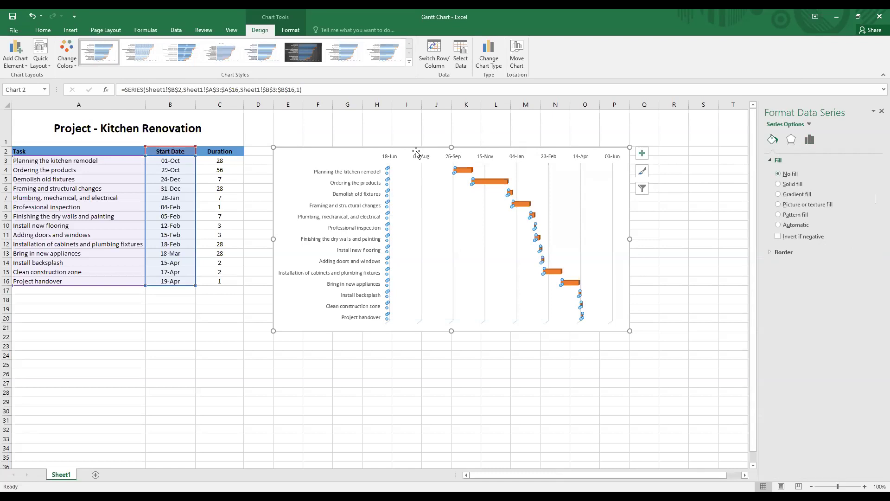
pyautogui.click(435, 347)
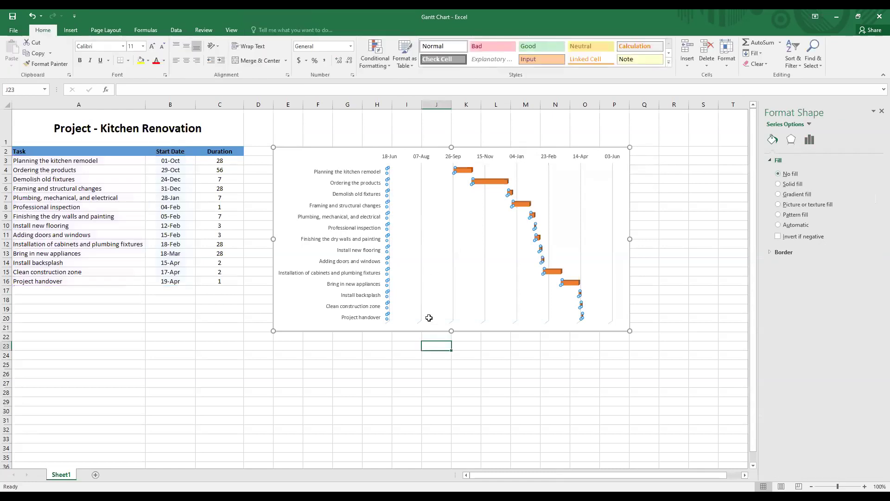
# Step: Open Format Axis for the horizontal date axis to review its 44000–44350 bounds
pyautogui.click(881, 111)
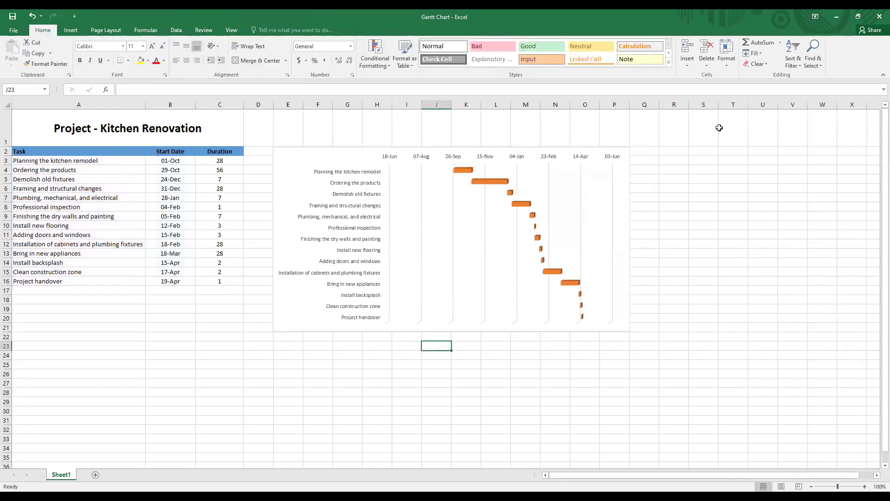
pyautogui.click(393, 154)
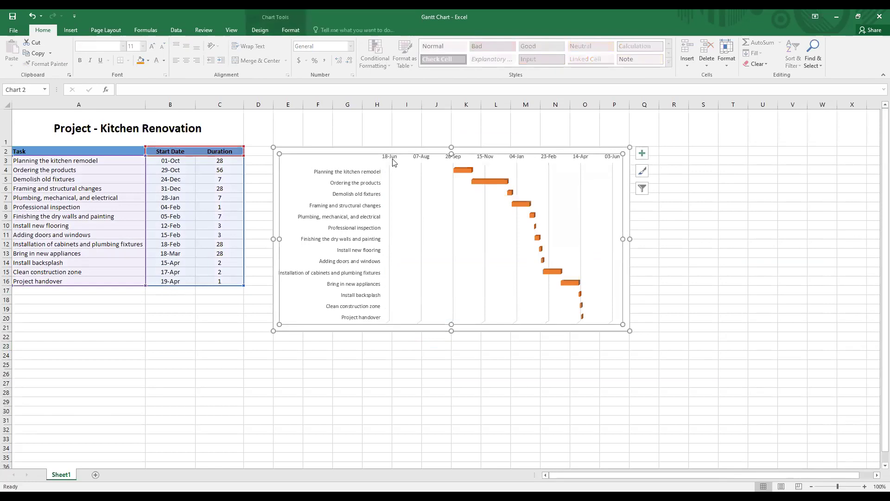
pyautogui.click(392, 159)
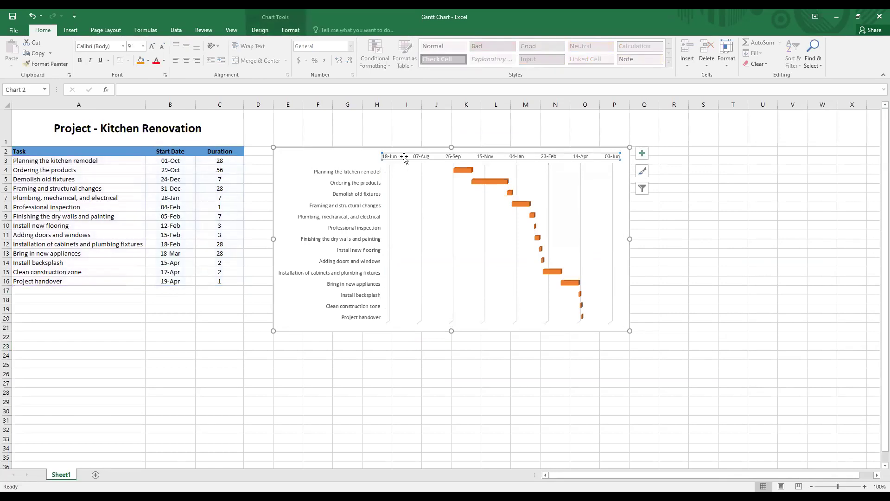
pyautogui.rightClick(407, 160)
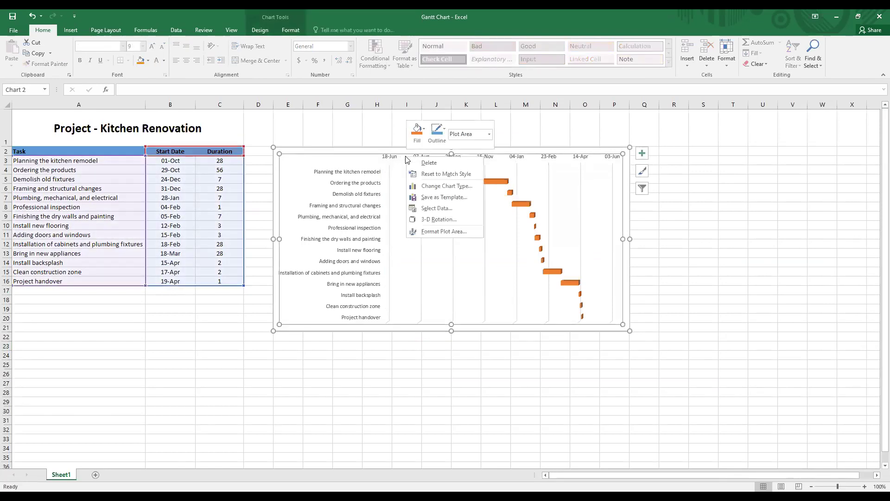
pyautogui.click(397, 158)
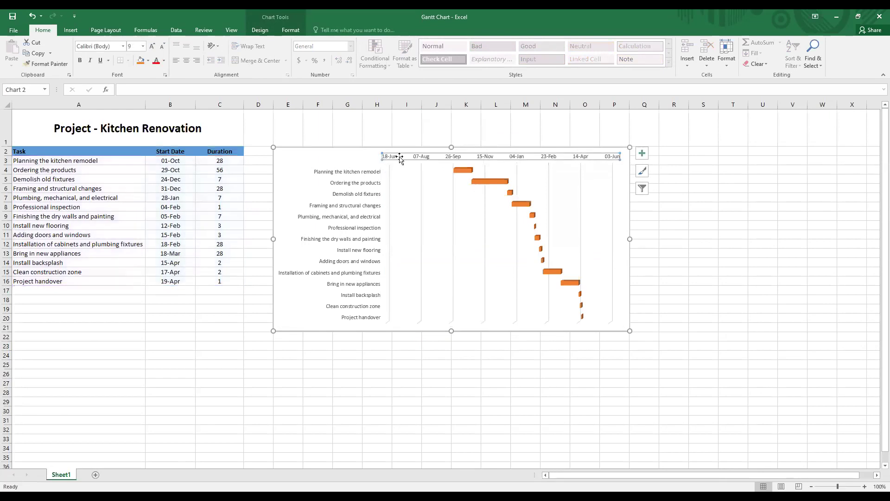
pyautogui.rightClick(401, 160)
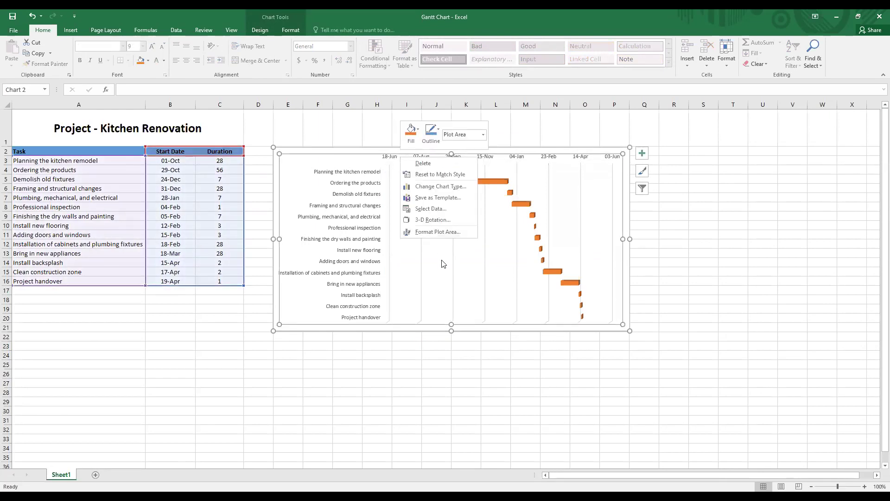
pyautogui.click(393, 158)
pyautogui.rightClick(393, 159)
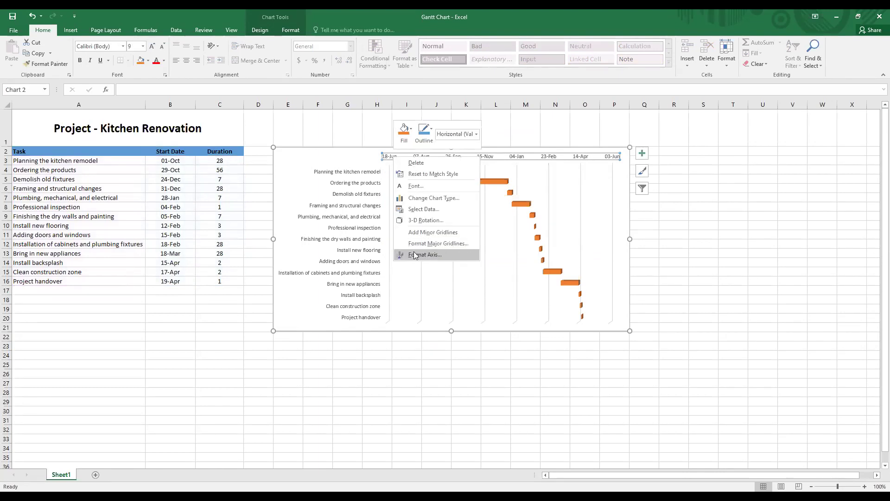
pyautogui.click(434, 253)
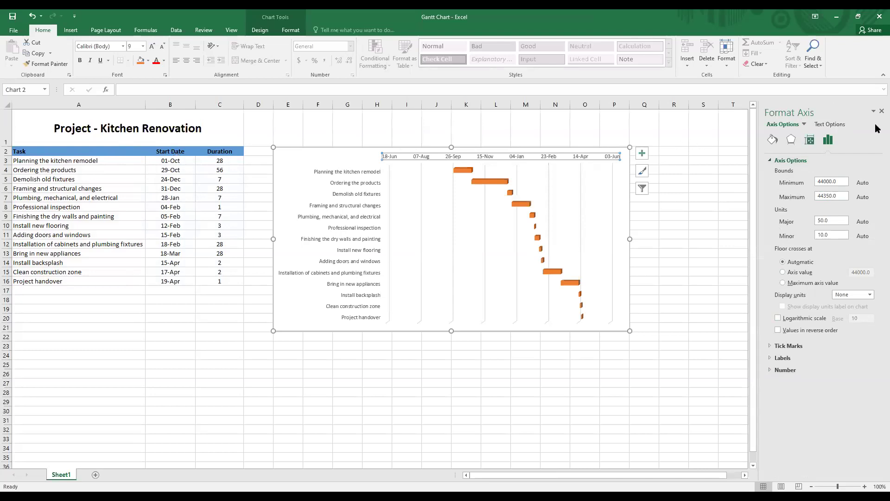
# Step: Copy the 01-Oct start date from B3 into cell B18
pyautogui.click(882, 111)
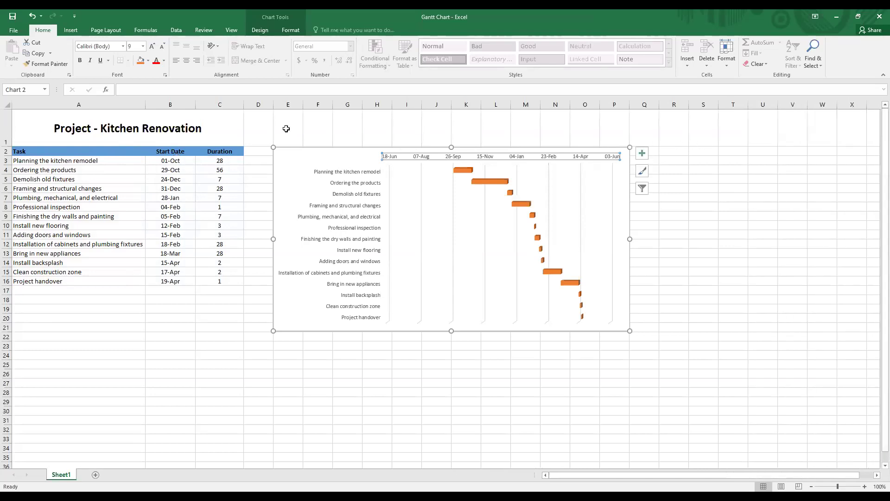
pyautogui.click(173, 160)
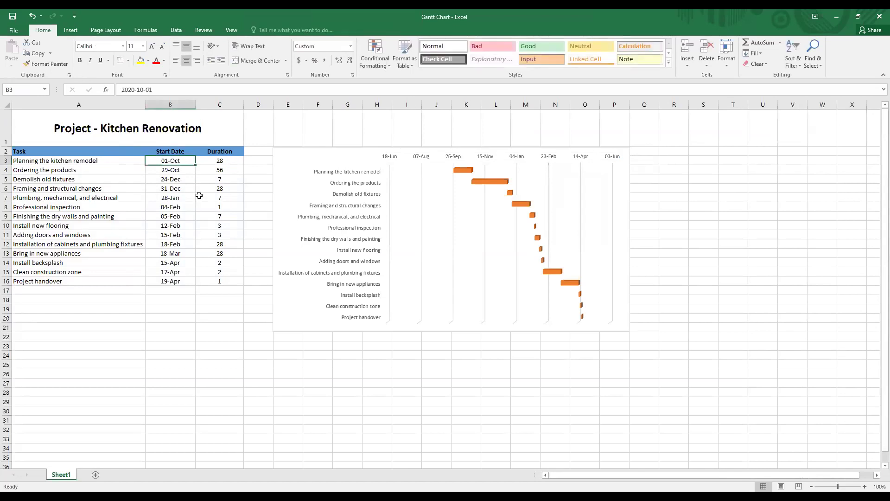
pyautogui.hotkey('ctrl', 'c')
pyautogui.click(154, 299)
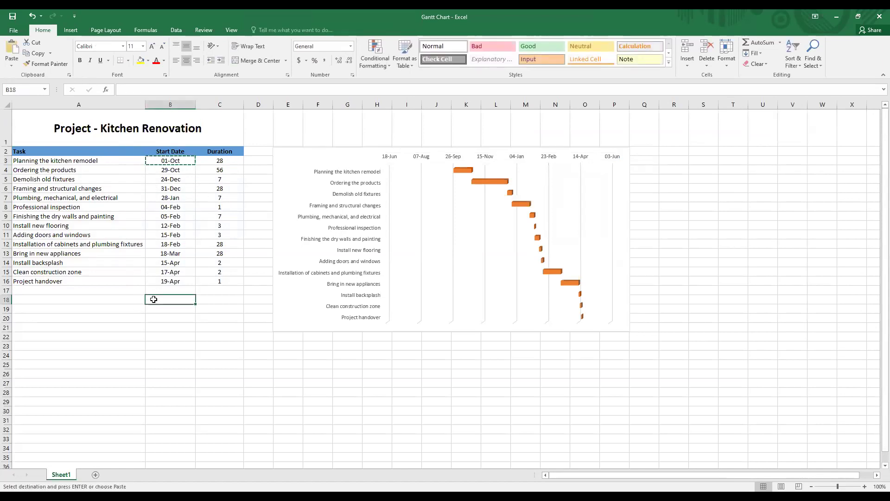
pyautogui.hotkey('ctrl', 'v')
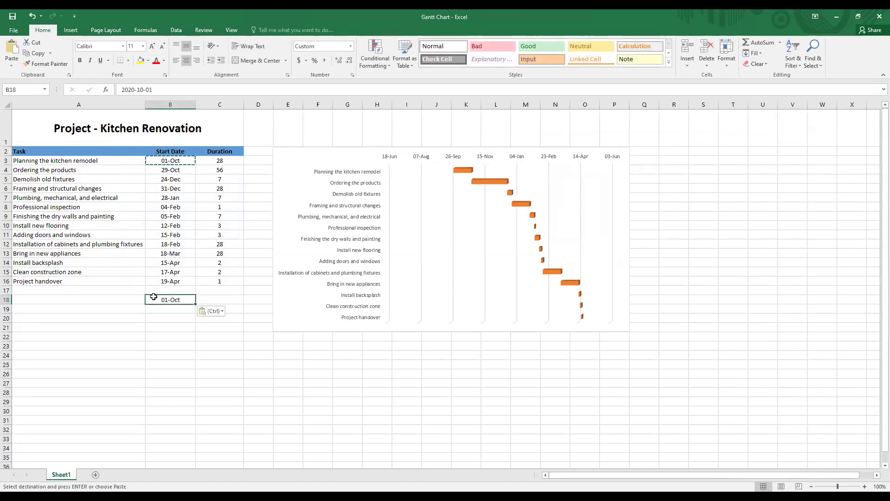
# Step: Format B18 as Number so it shows the serial value 44105.00
pyautogui.click(351, 46)
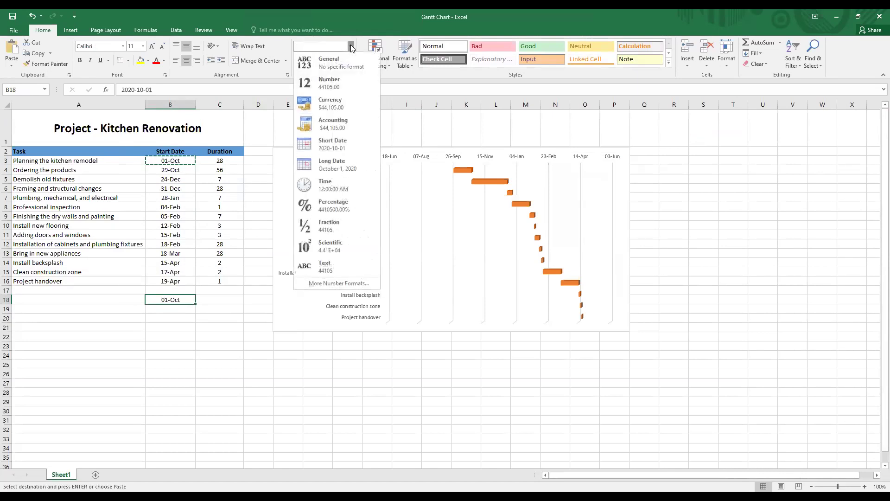
pyautogui.click(338, 86)
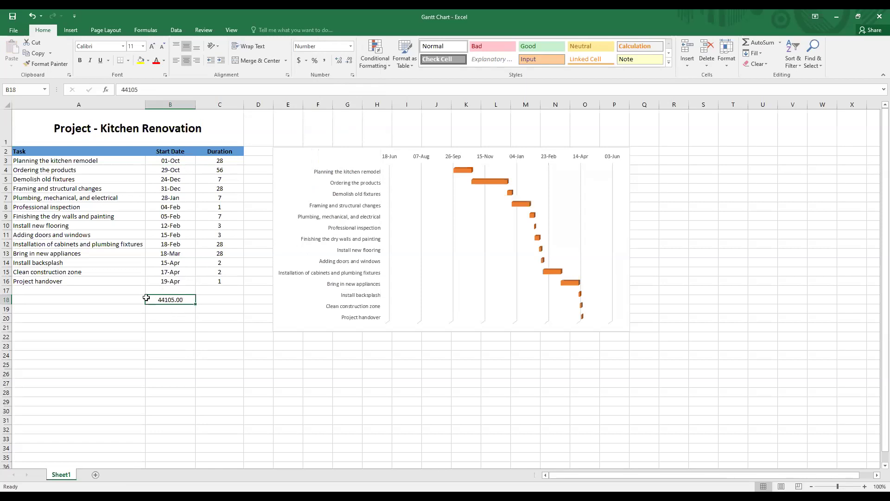
pyautogui.click(423, 160)
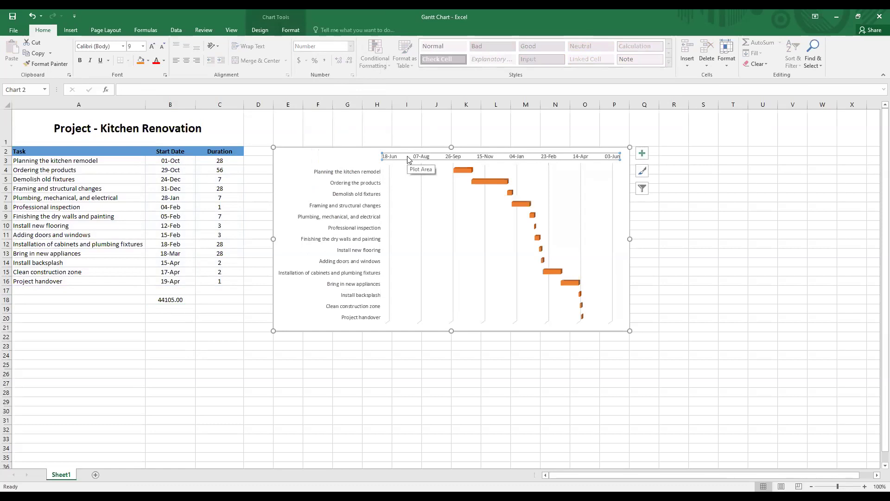
# Step: Set the chart's date axis minimum bound to 44105 so the timeline starts at 01-Oct
pyautogui.hotkey('shift', 'F10')
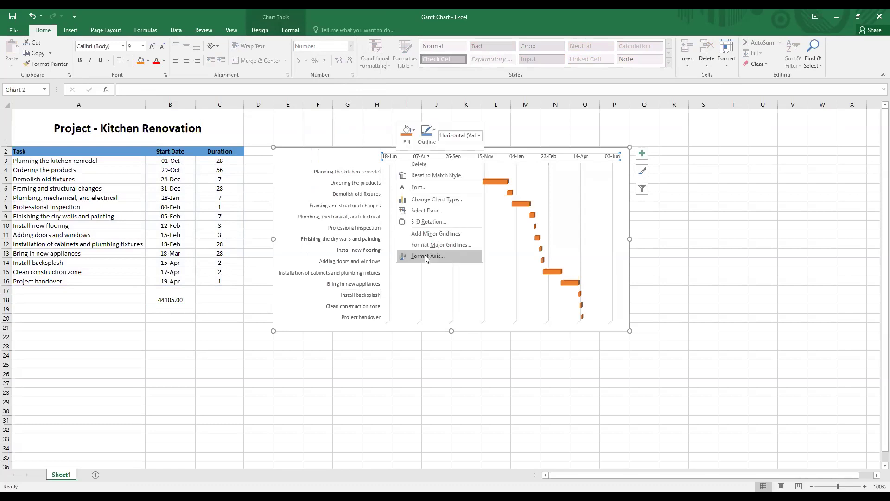
pyautogui.click(426, 257)
pyautogui.click(826, 181)
pyautogui.hotkey('shift', 'Home')
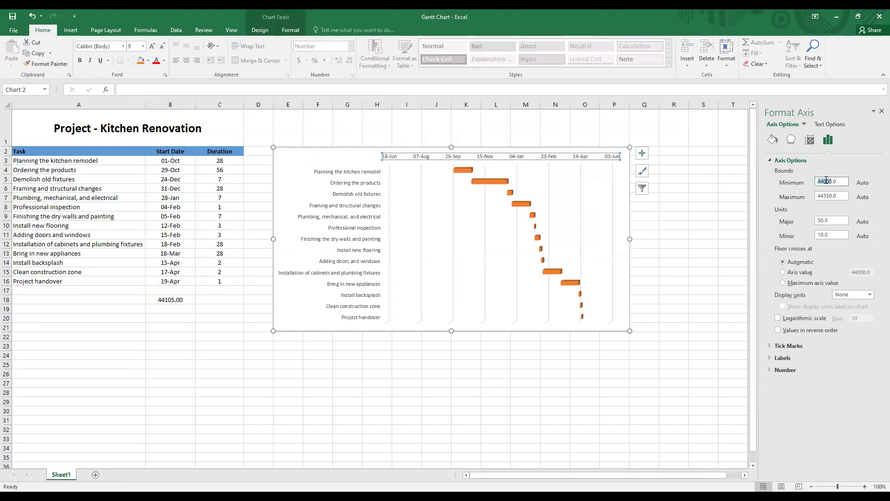
pyautogui.write('4')
pyautogui.press('Return')
pyautogui.click(882, 111)
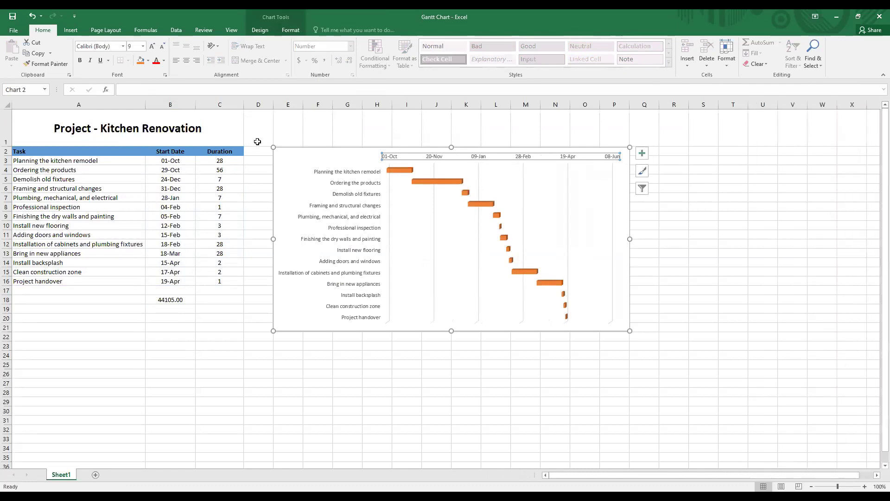
# Step: Widen the Gantt chart rightward out to column T
pyautogui.click(269, 131)
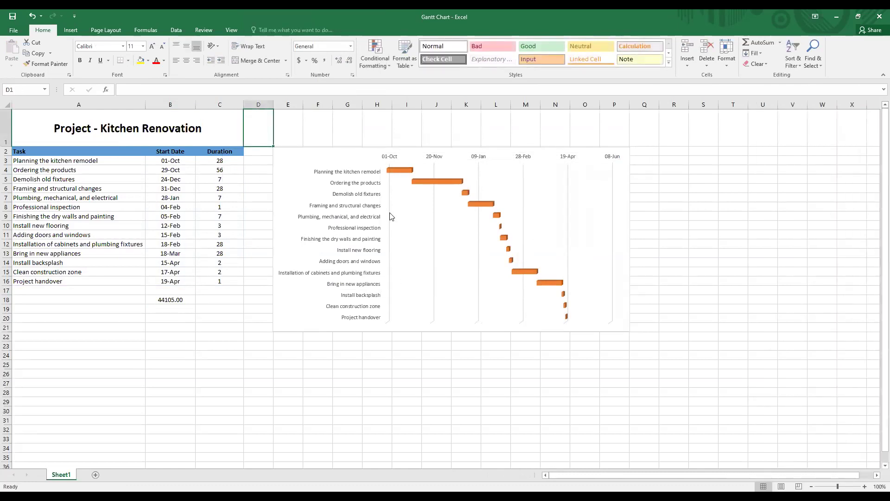
pyautogui.click(629, 328)
pyautogui.moveTo(629, 328); pyautogui.dragTo(740, 330)
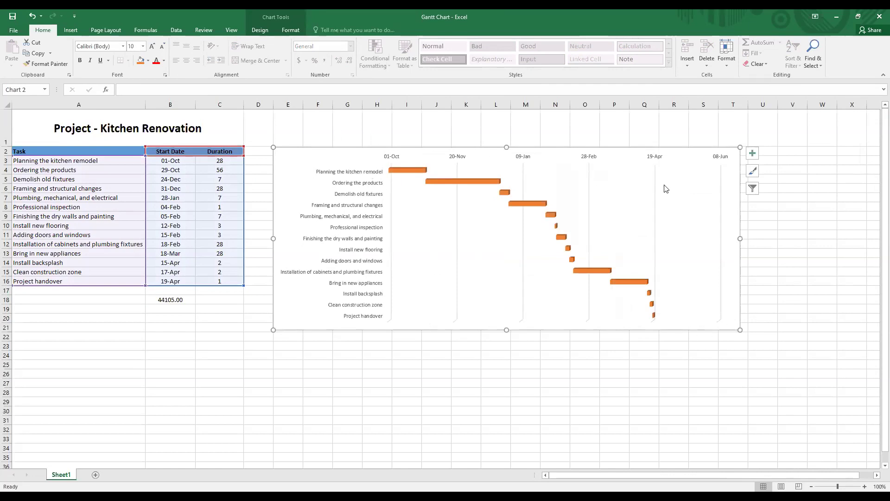
# Step: Add a chart title reading 'GANTT CHART'
pyautogui.click(751, 153)
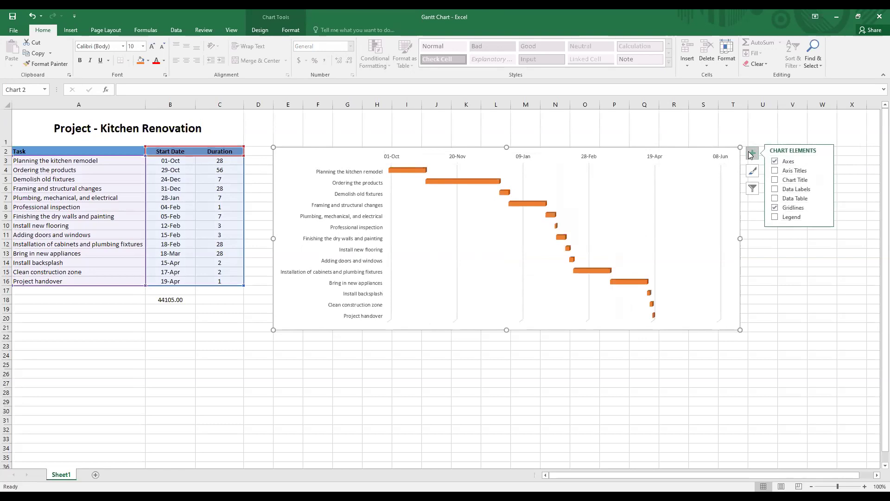
pyautogui.click(775, 180)
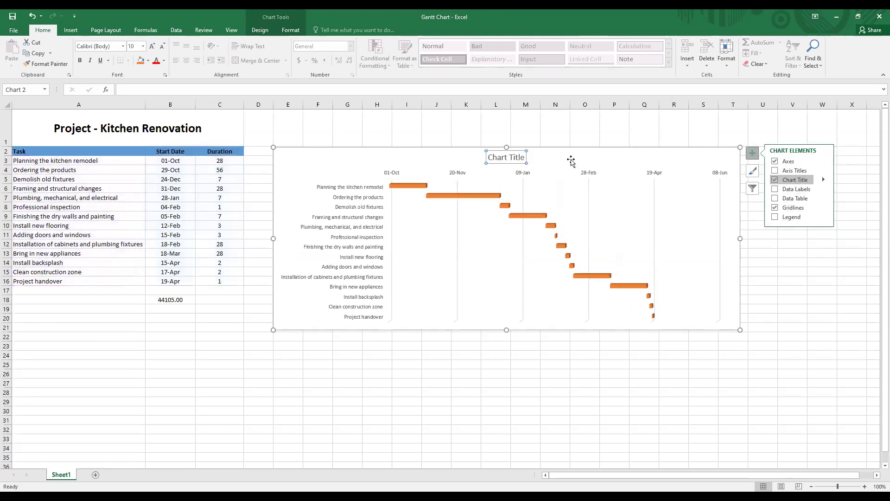
pyautogui.moveTo(490, 157); pyautogui.dragTo(523, 156)
pyautogui.write('GAN')
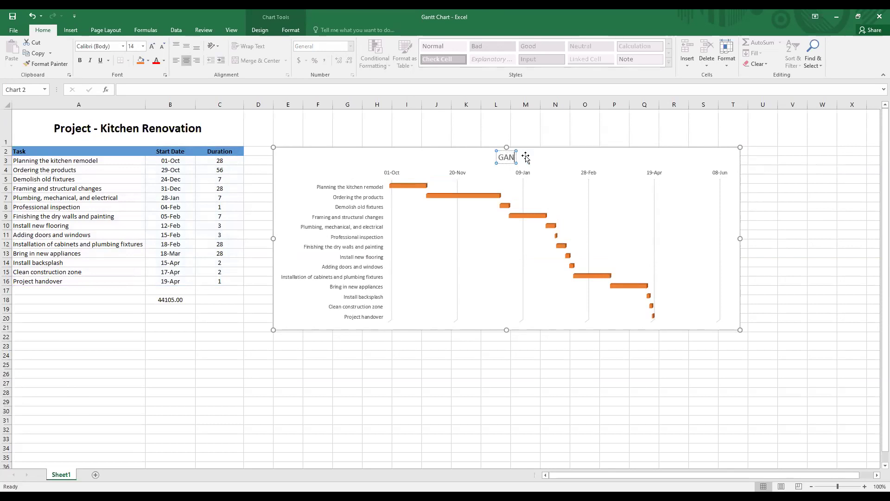
pyautogui.write('TT CHART')
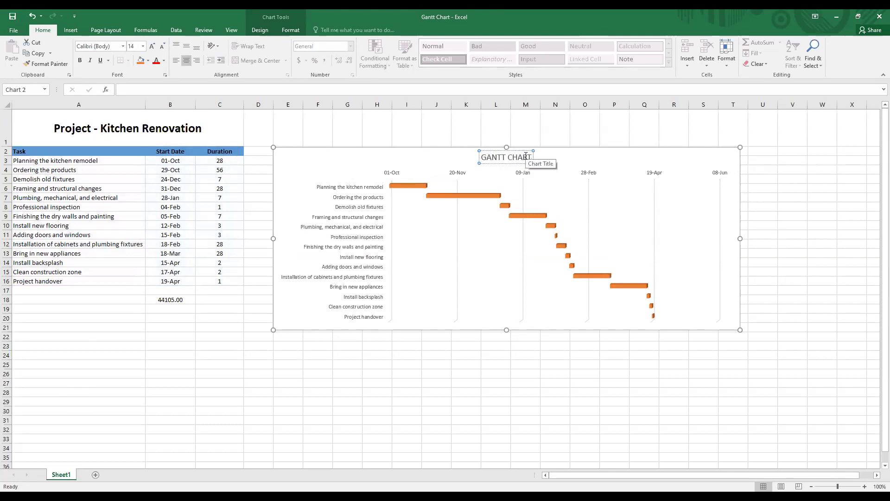
pyautogui.click(532, 351)
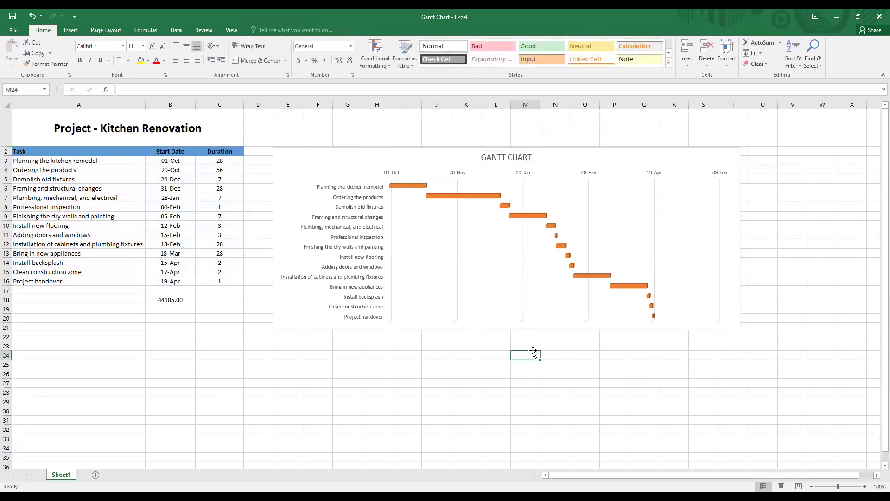